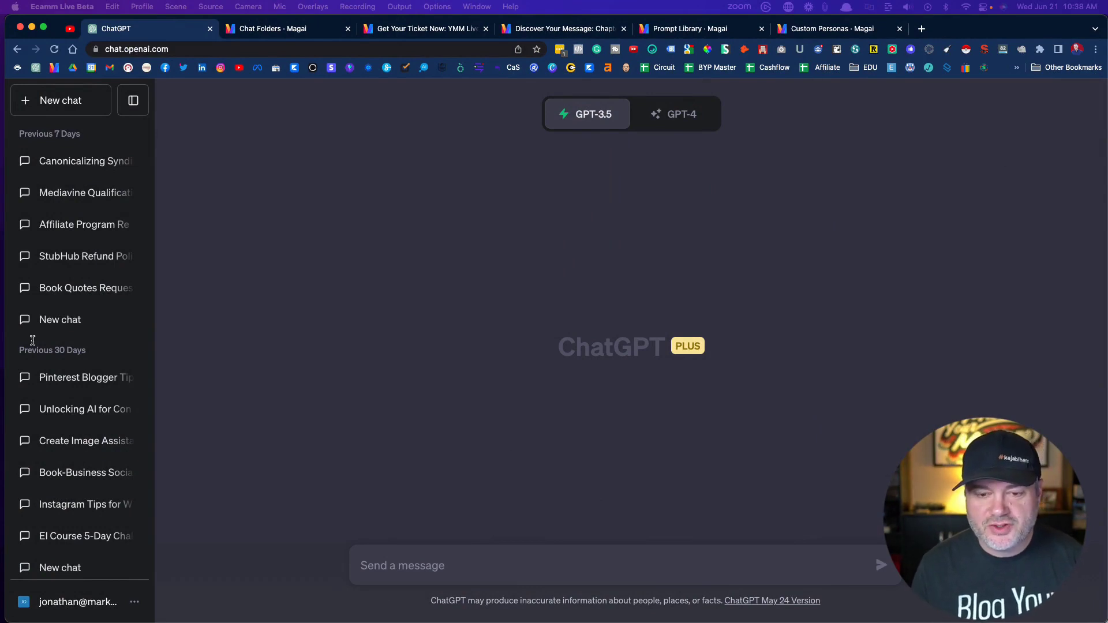
scroll(36, 342, "down", 3)
scroll(52, 347, "down", 2)
scroll(63, 351, "down", 2)
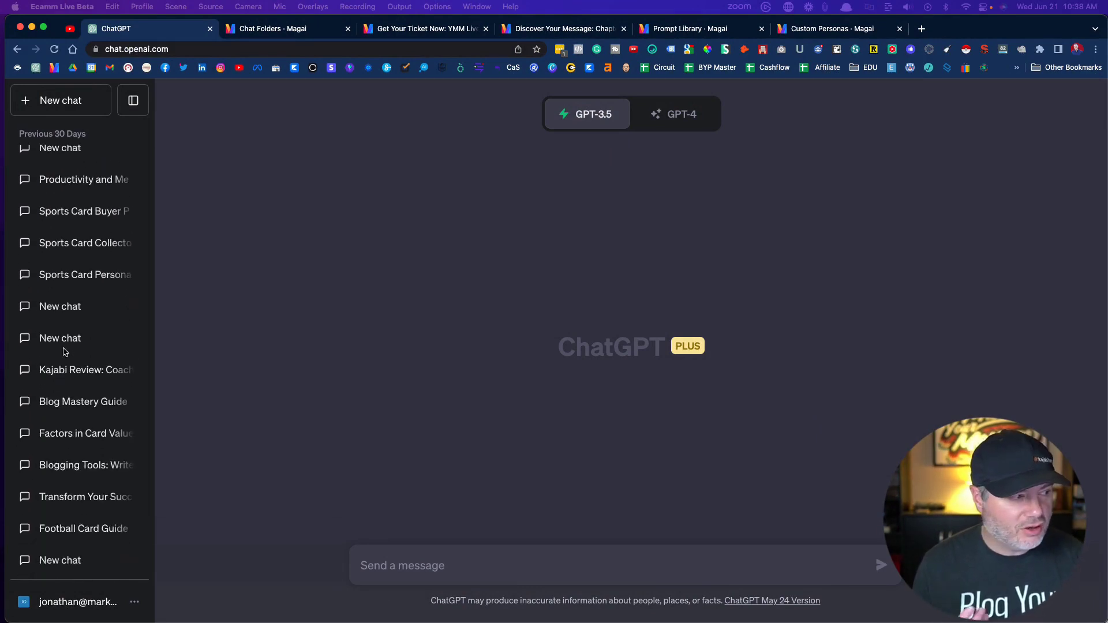
scroll(64, 351, "down", 2)
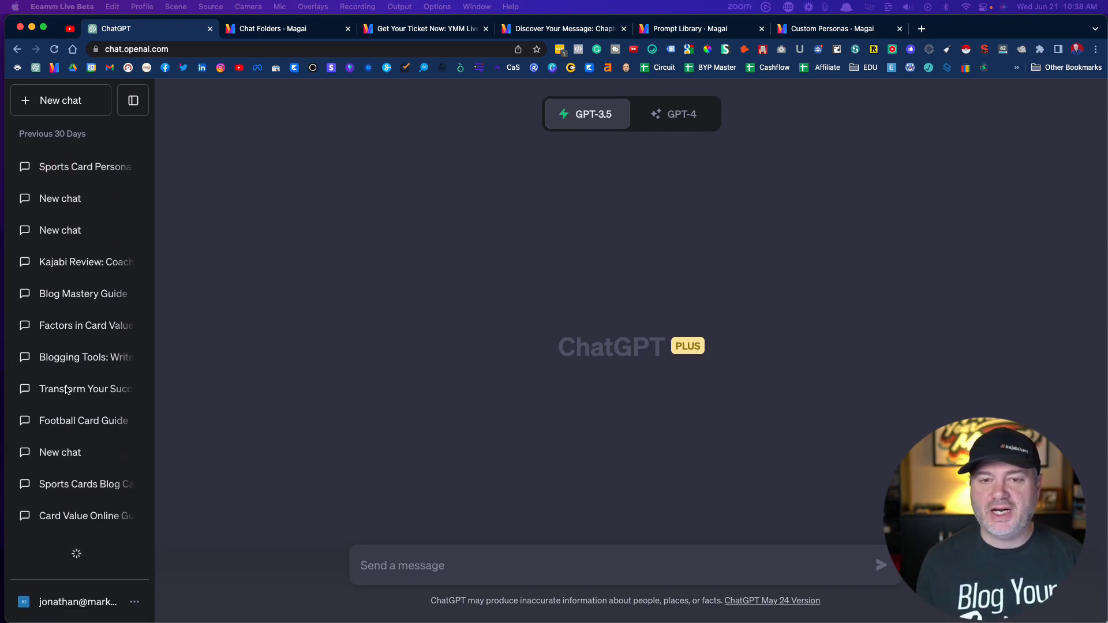
scroll(66, 390, "down", 3)
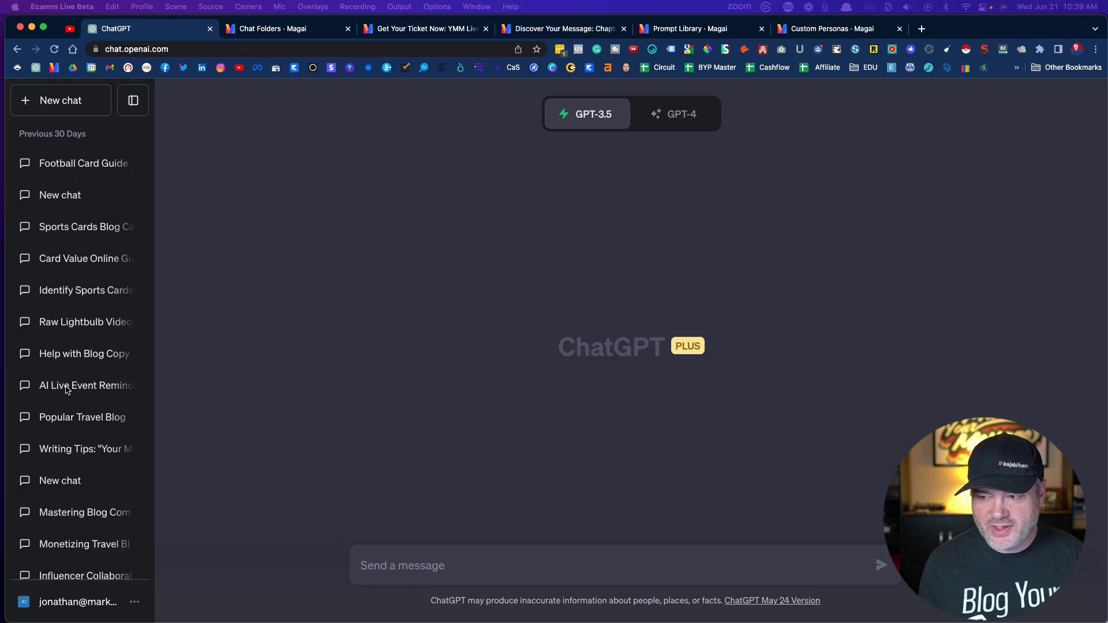
scroll(66, 390, "up", 3)
scroll(66, 391, "up", 2)
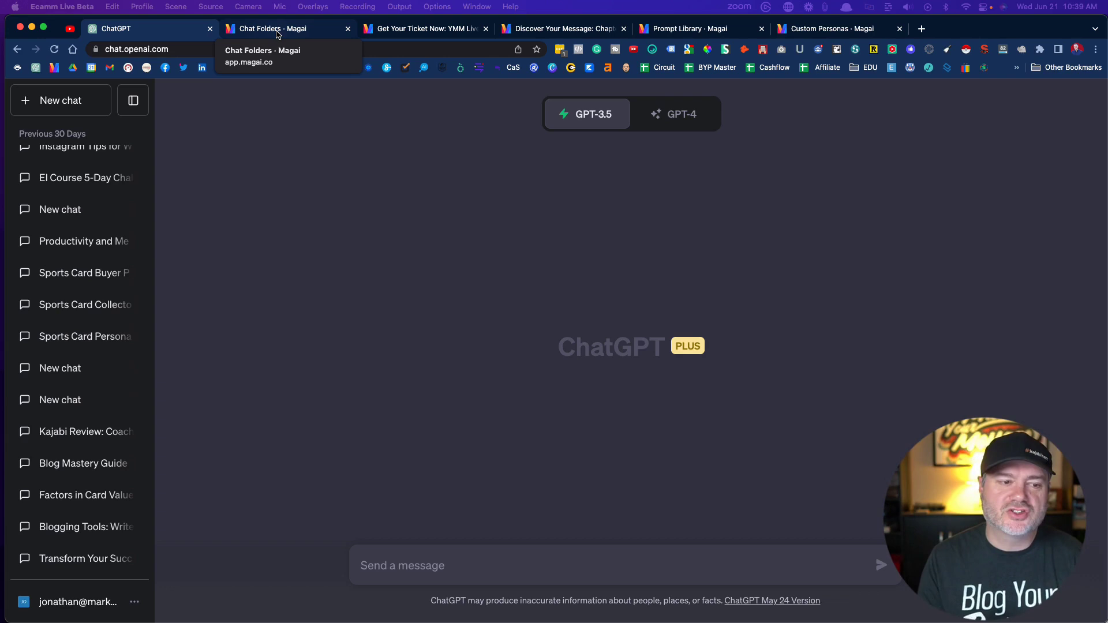
left_click(277, 32)
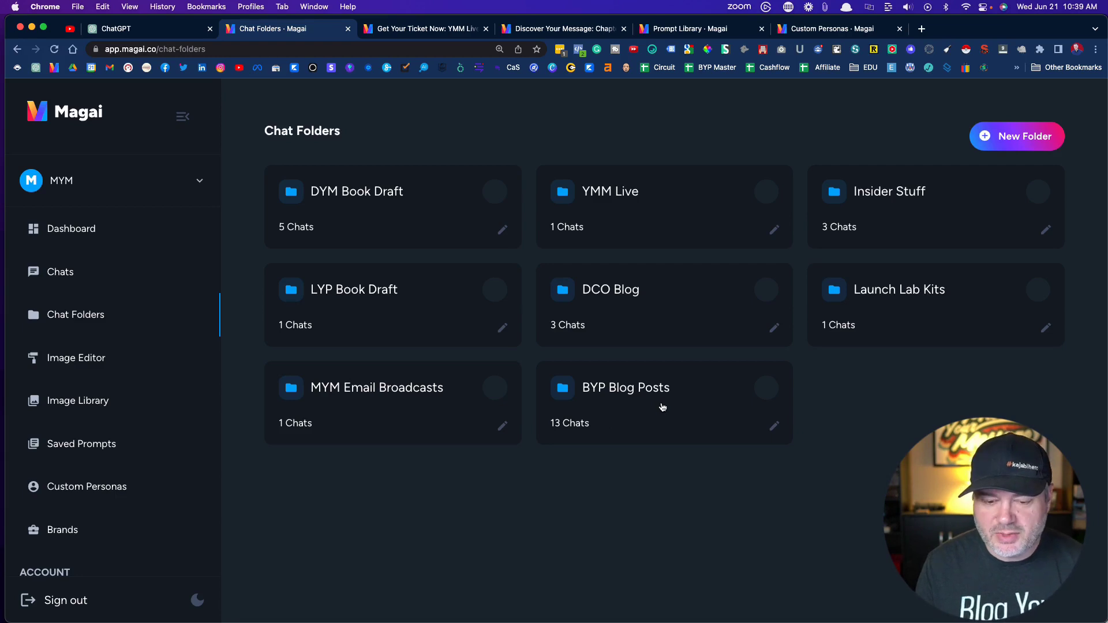
left_click(194, 600)
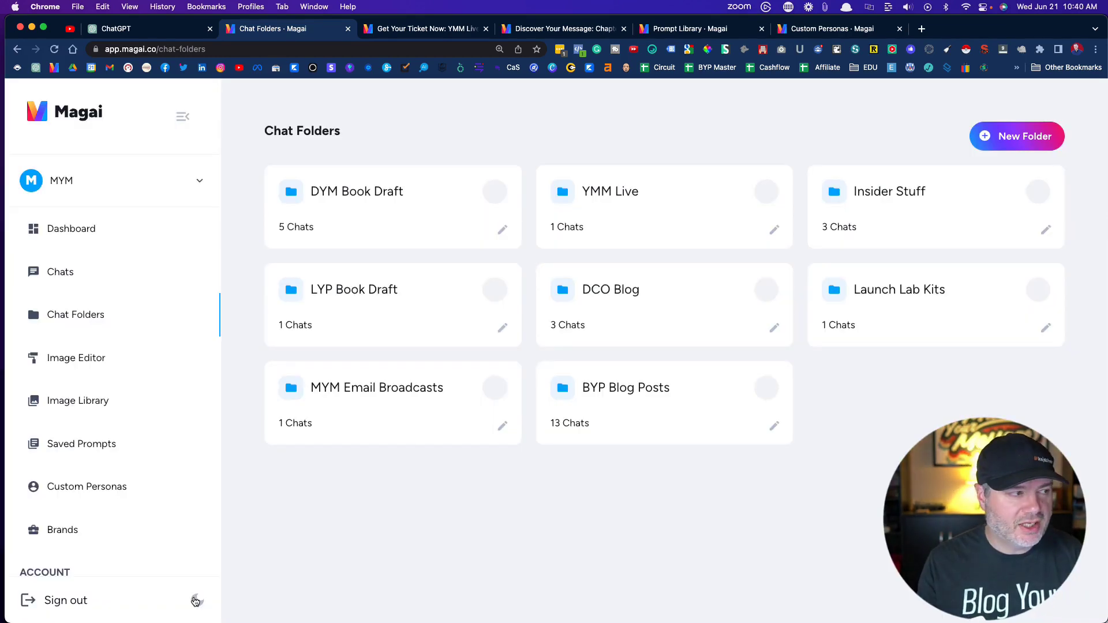
left_click(194, 600)
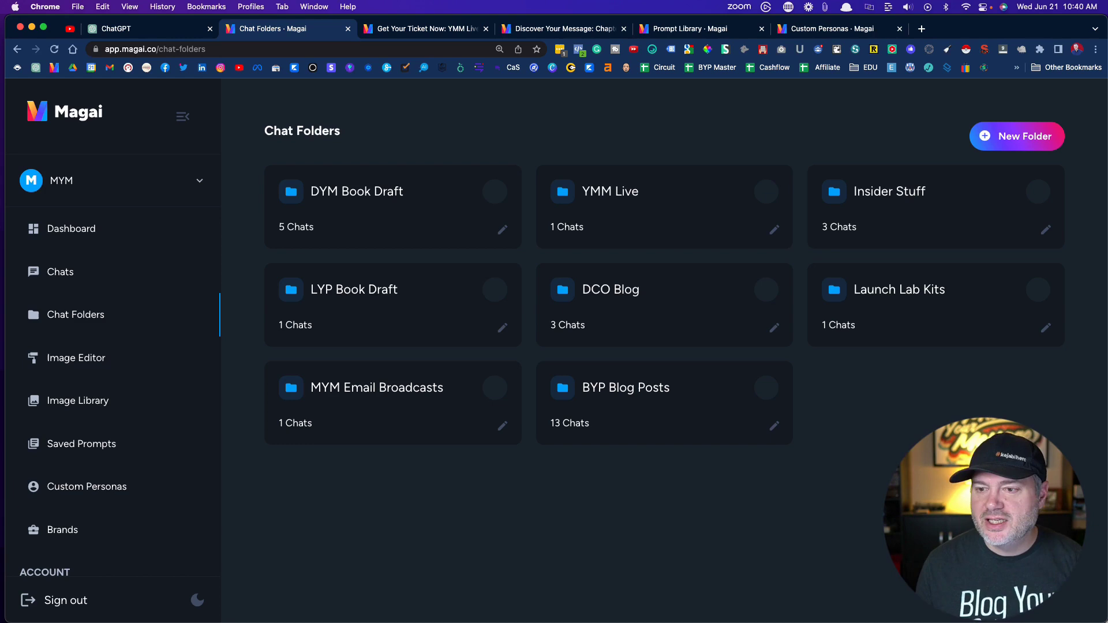
Open the YMM Live ticket email chat and highlight the sales page link in the prompt
left_click(431, 36)
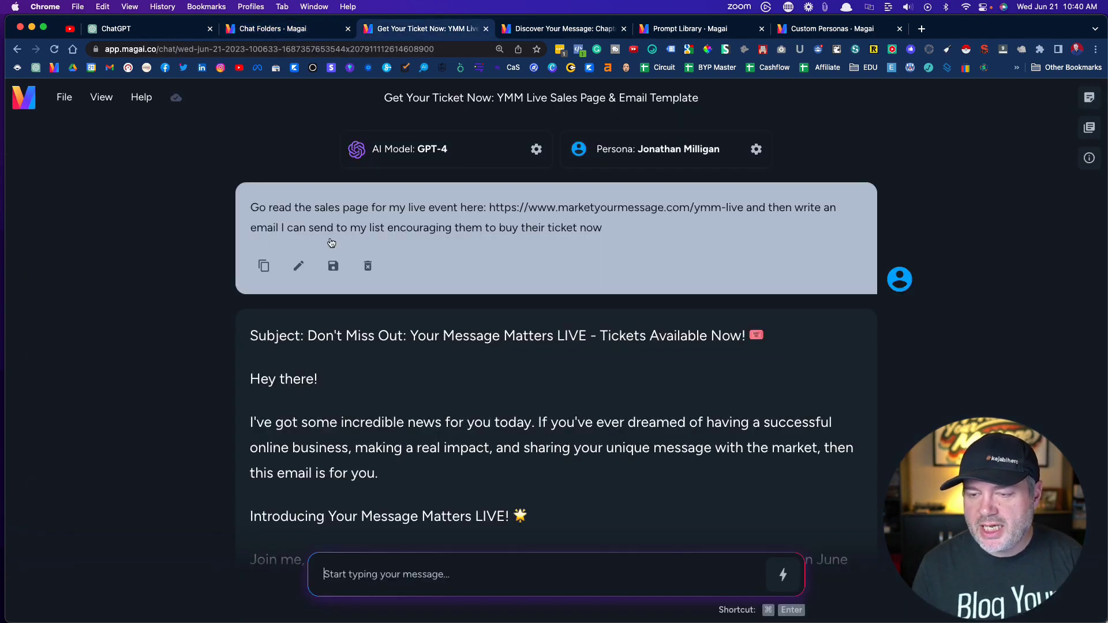
left_click_drag(490, 211, 739, 215)
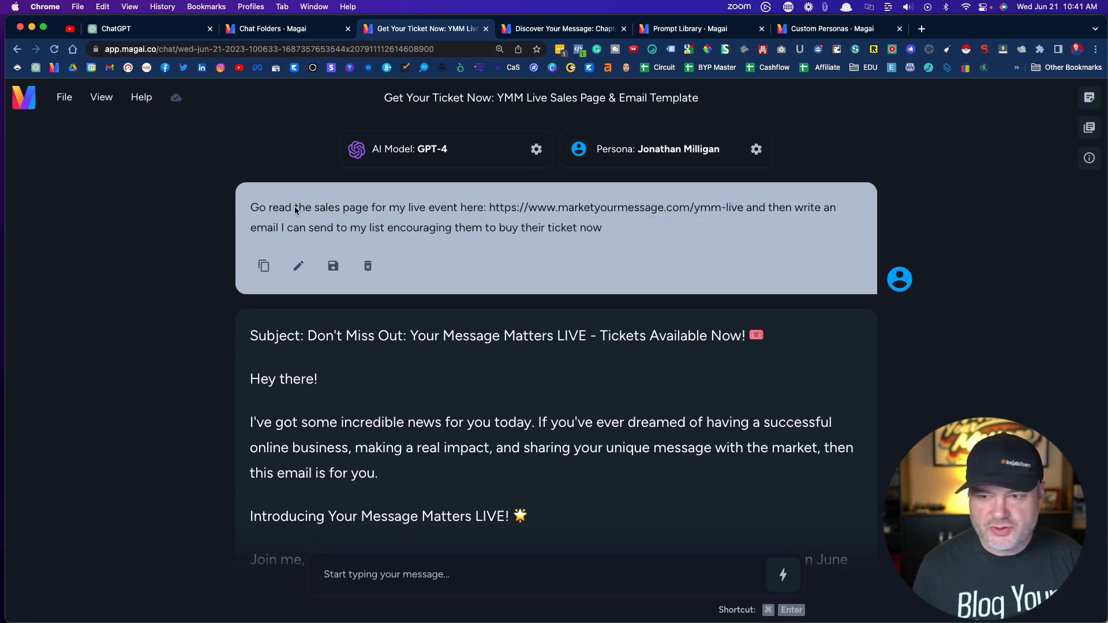
left_click_drag(486, 210, 757, 215)
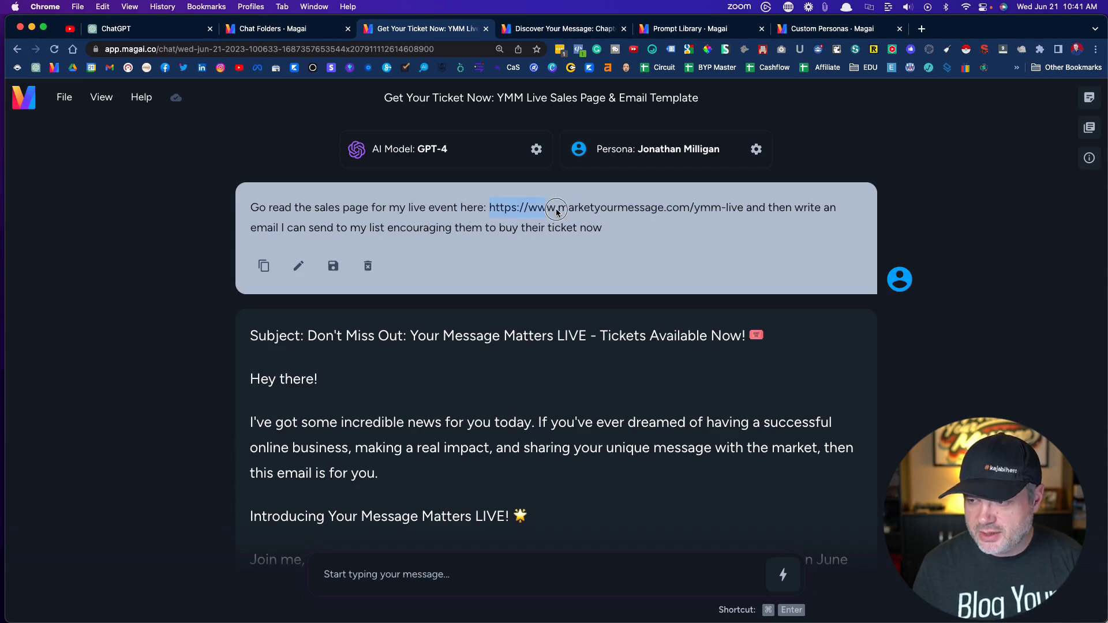
left_click(802, 217)
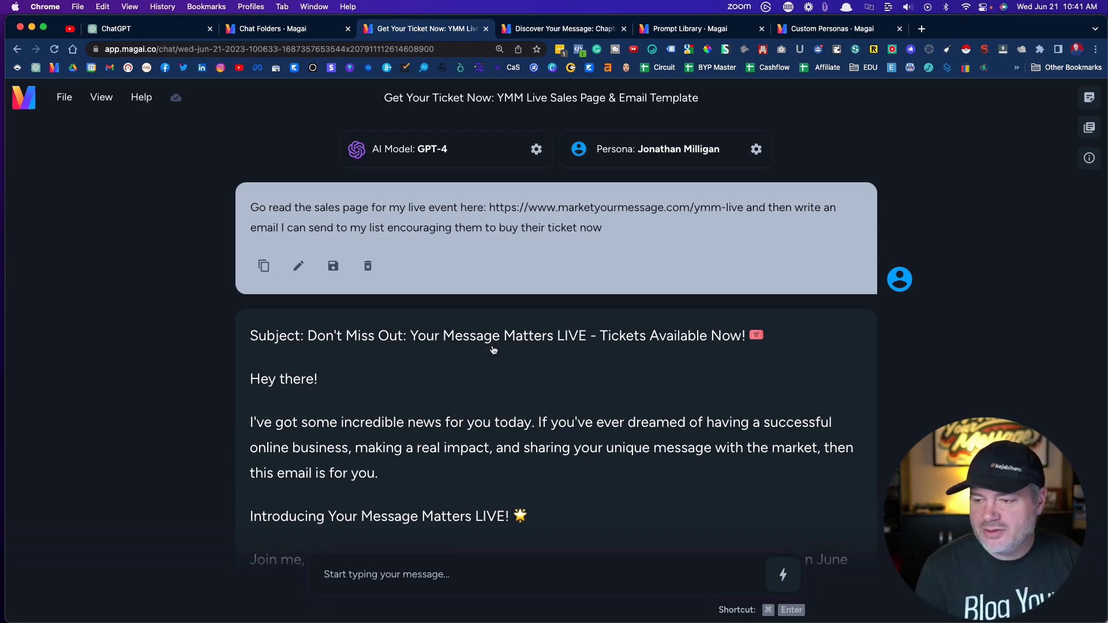
scroll(489, 382, "down", 3)
scroll(485, 401, "down", 1)
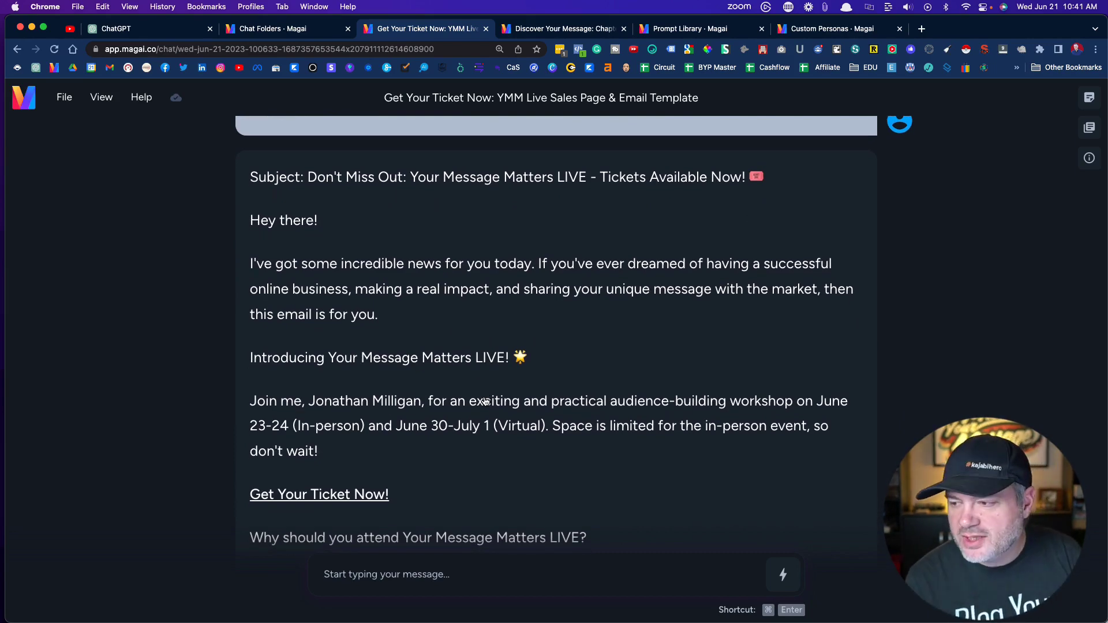
scroll(484, 402, "down", 2)
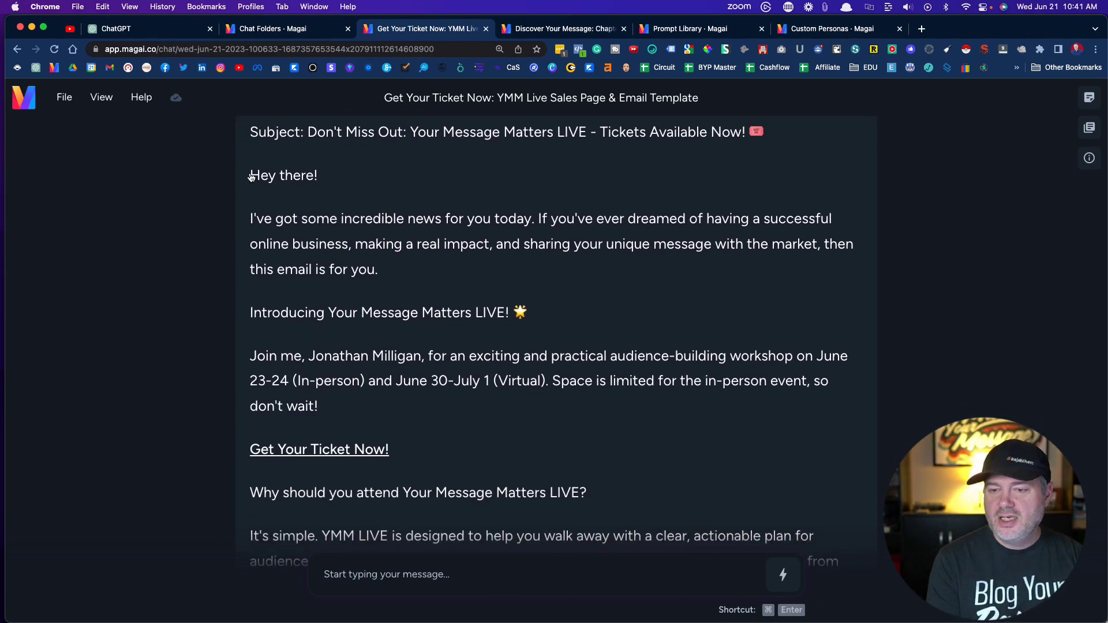
scroll(338, 248, "down", 5)
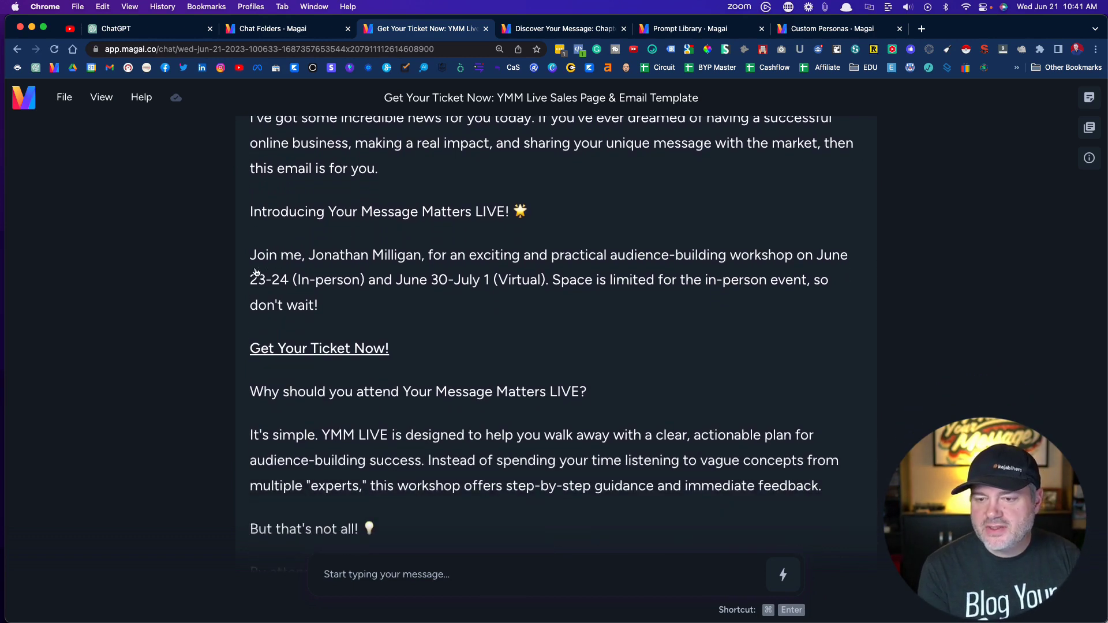
Highlight the workshop dates, in-person note and ticket choice lines in the generated email
left_click_drag(816, 255, 819, 307)
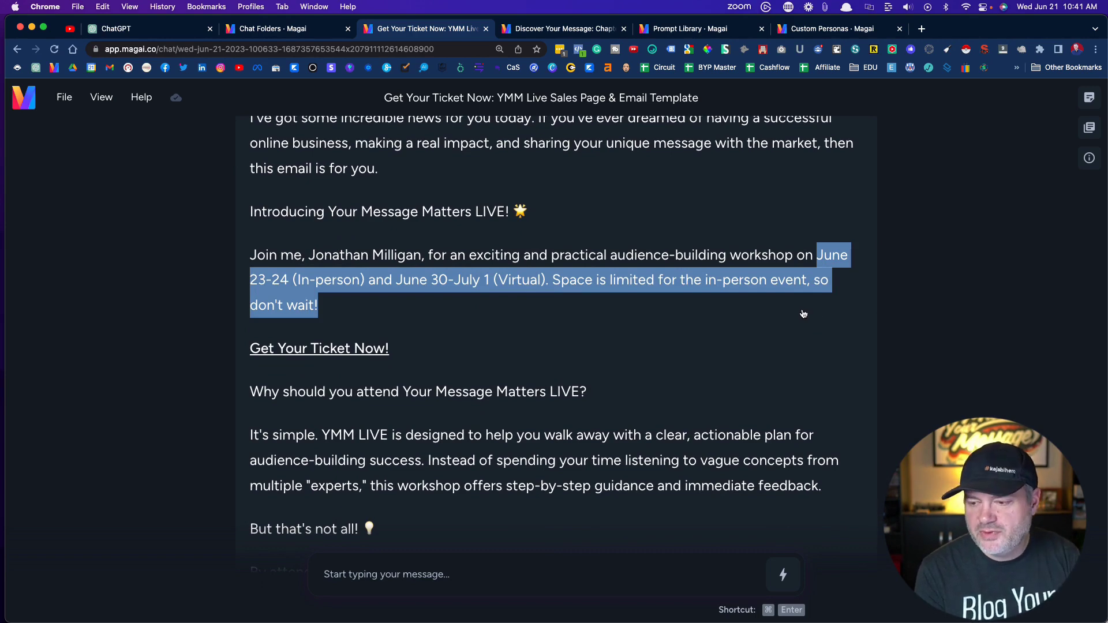
left_click(742, 316)
scroll(743, 323, "down", 5)
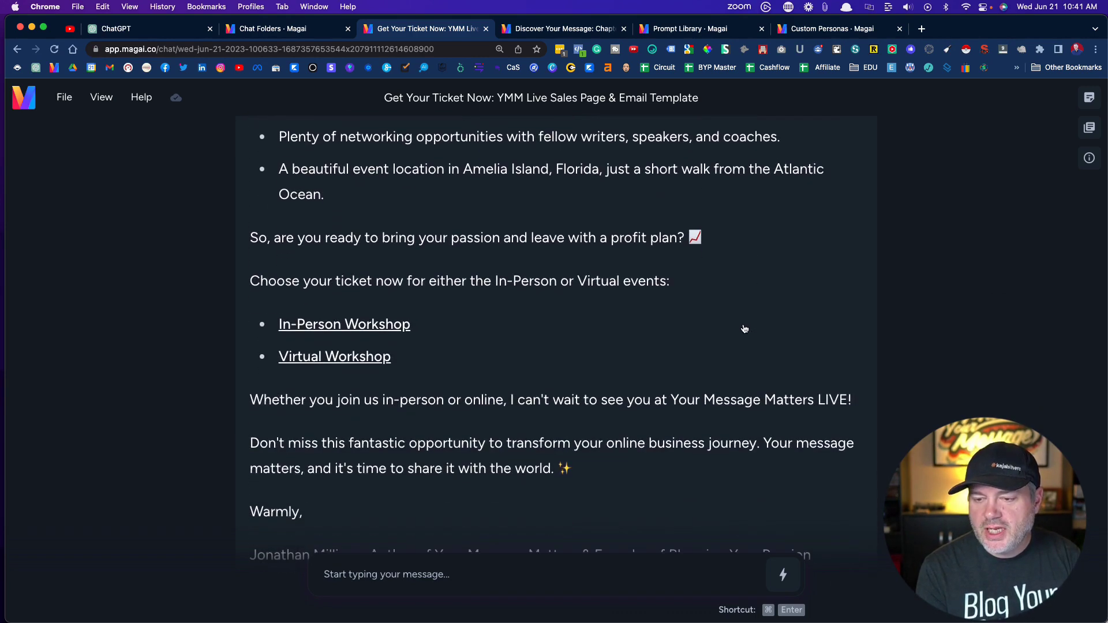
left_click_drag(426, 354, 235, 282)
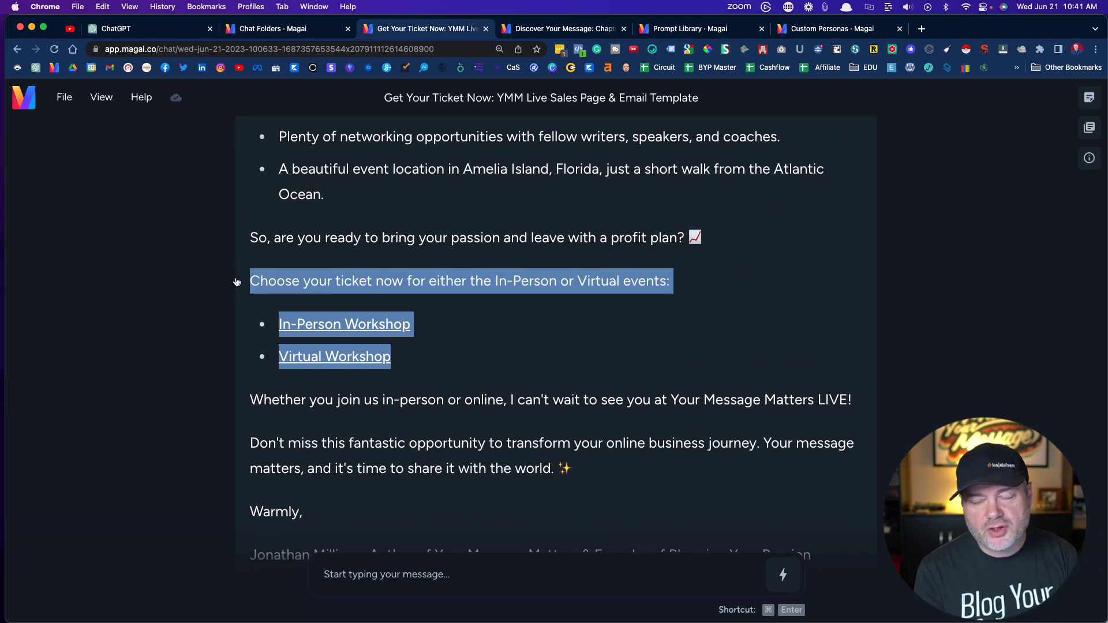
left_click(550, 265)
scroll(517, 339, "down", 3)
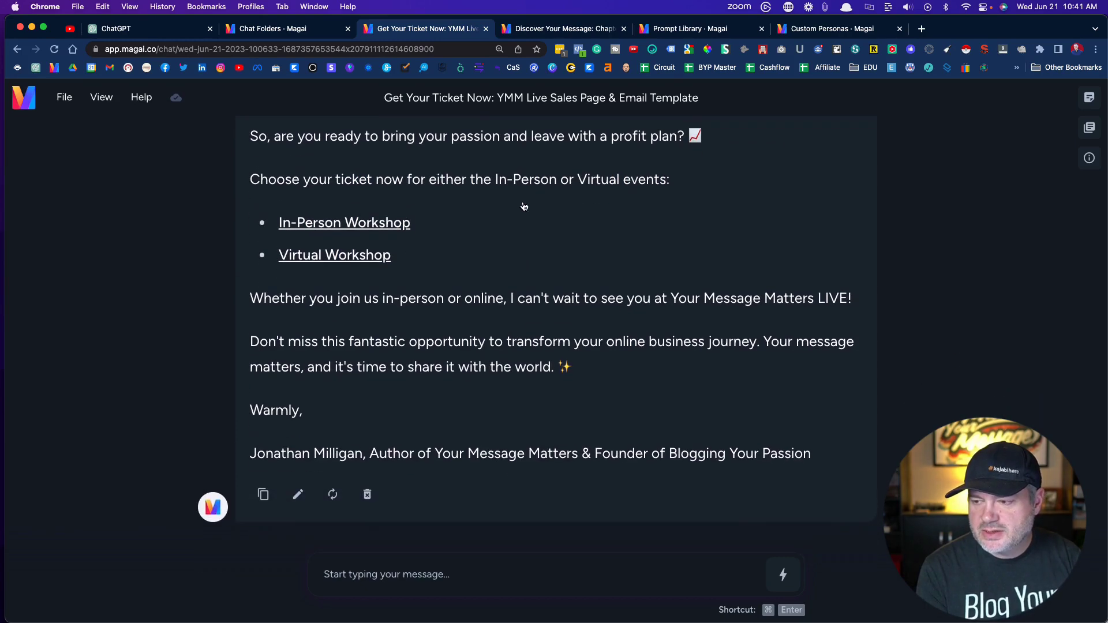
scroll(515, 281, "up", 1)
scroll(516, 280, "up", 2)
scroll(516, 281, "up", 3)
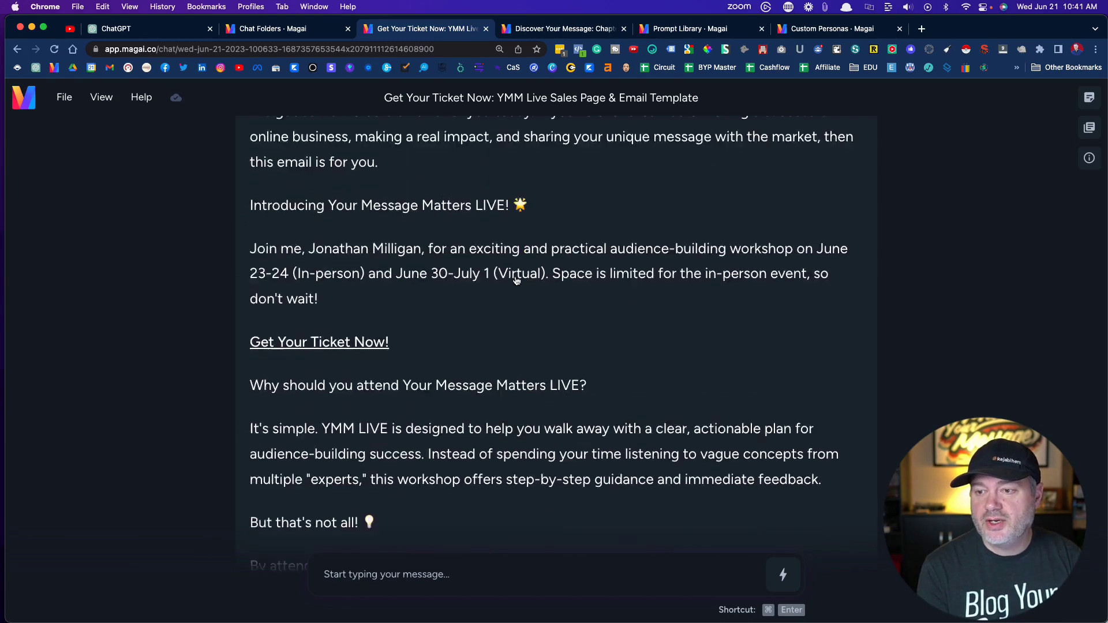
scroll(516, 281, "up", 3)
scroll(517, 281, "up", 2)
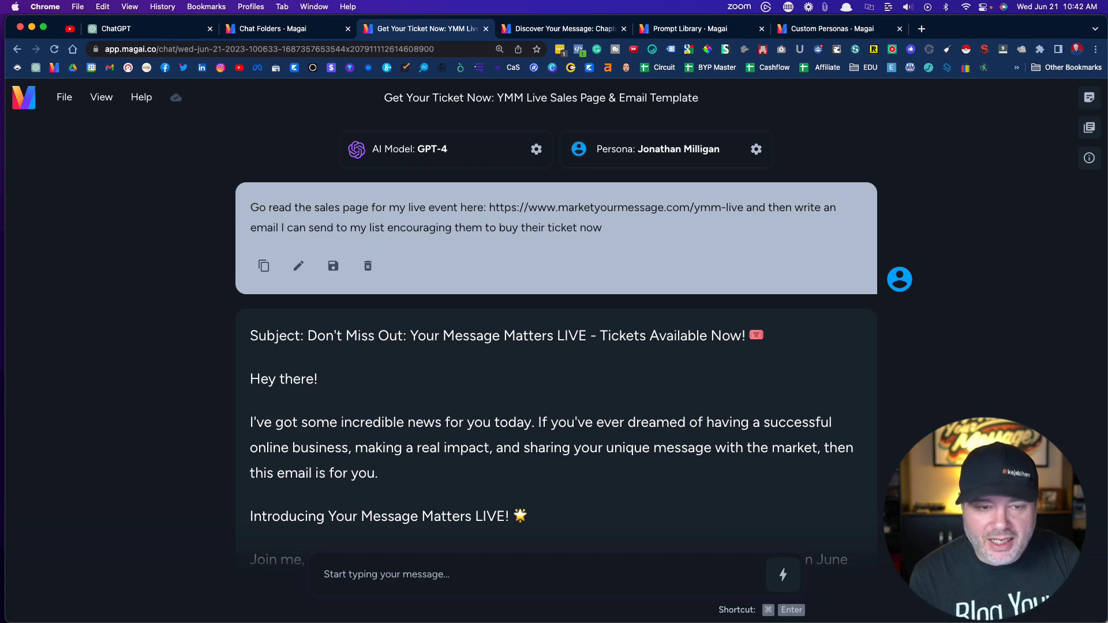
Glance at the plain ChatGPT page, then return to the Discover Your Message Chapter 11 chat
left_click(133, 33)
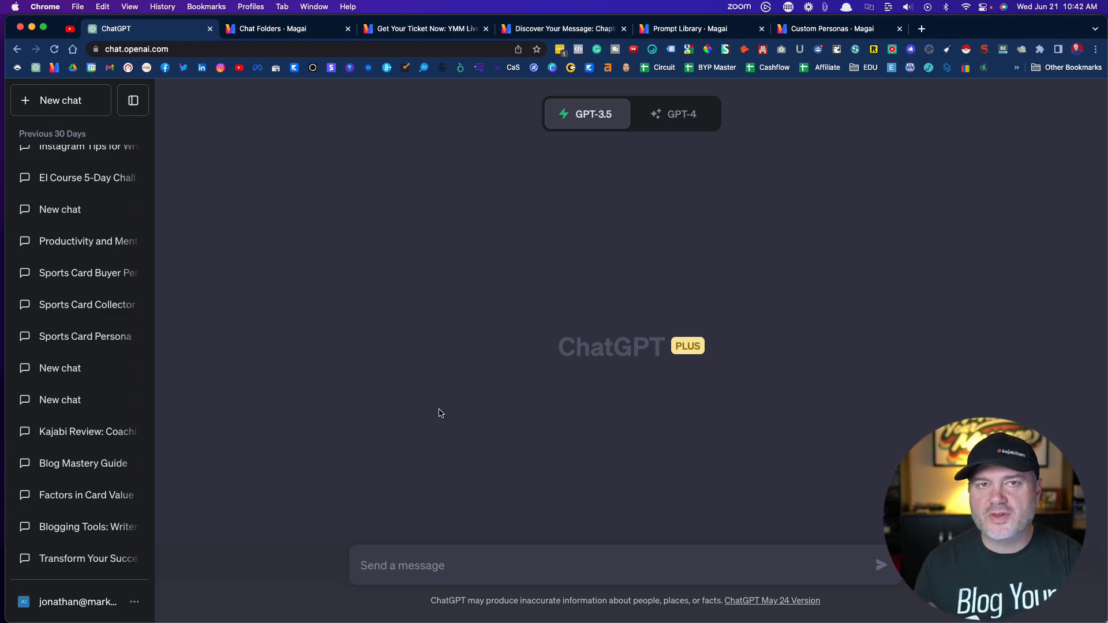
left_click(538, 33)
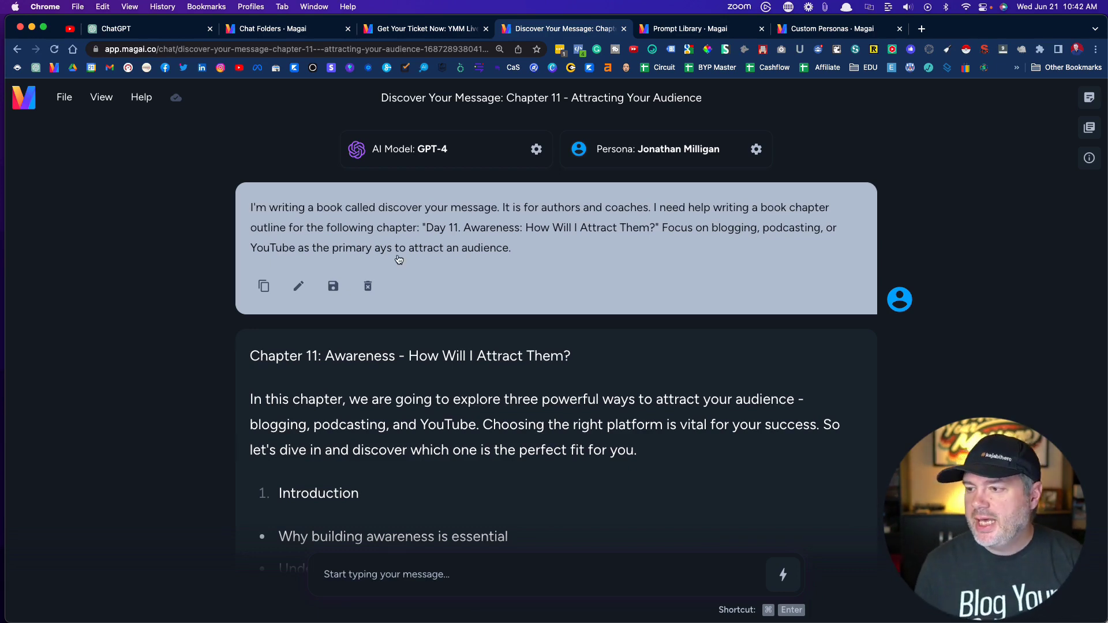
scroll(482, 353, "down", 5)
scroll(483, 353, "down", 3)
scroll(483, 354, "down", 3)
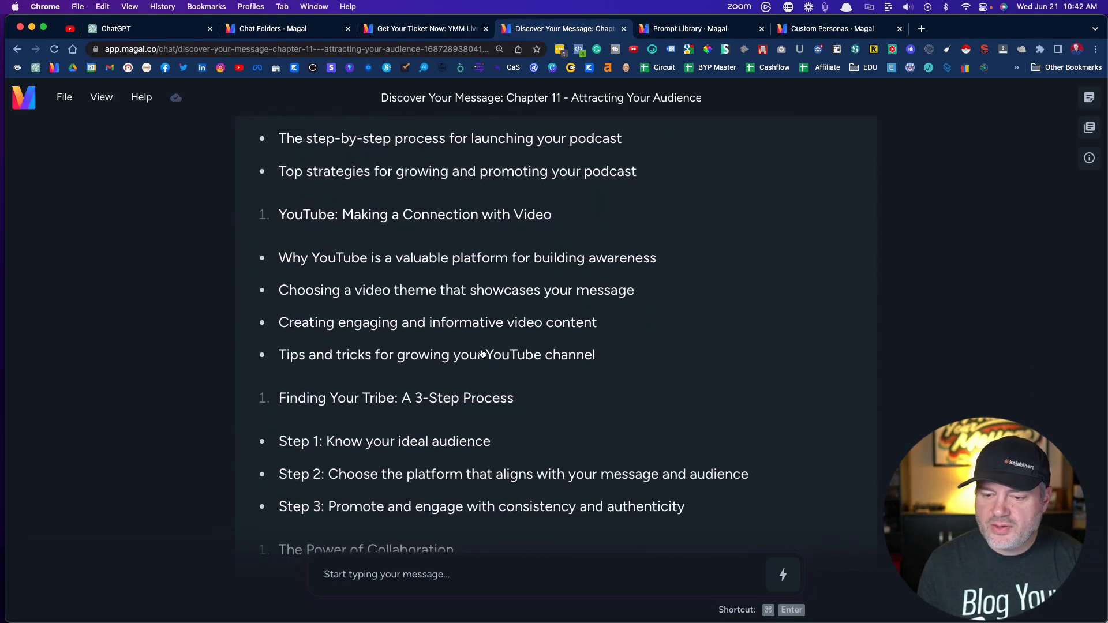
scroll(483, 354, "down", 3)
scroll(483, 353, "down", 3)
scroll(482, 353, "down", 5)
scroll(482, 353, "down", 2)
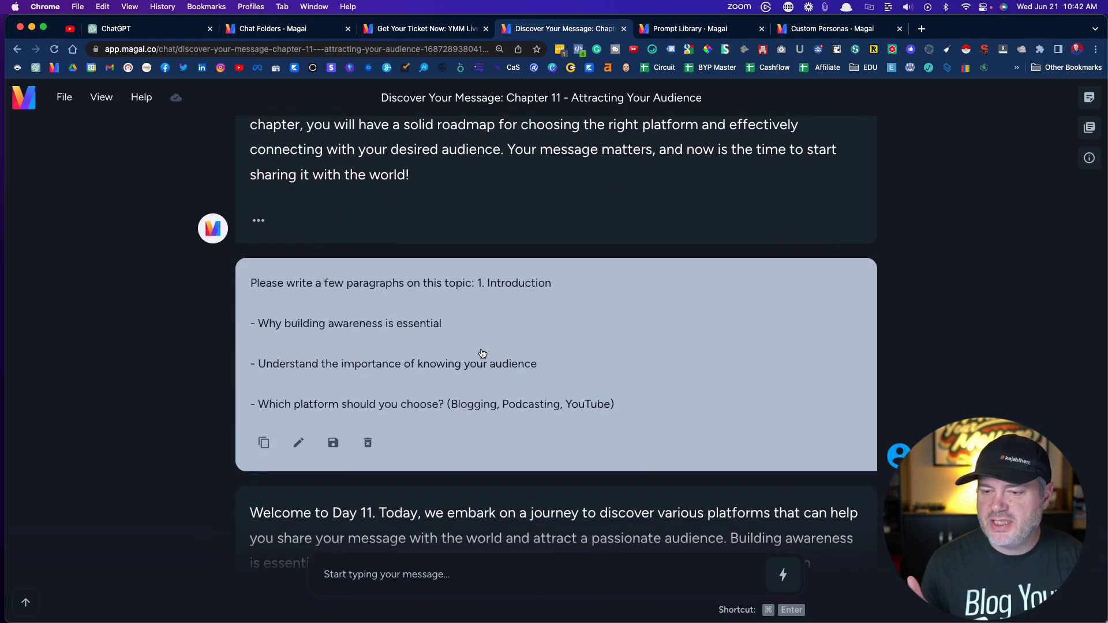
scroll(482, 353, "up", 8)
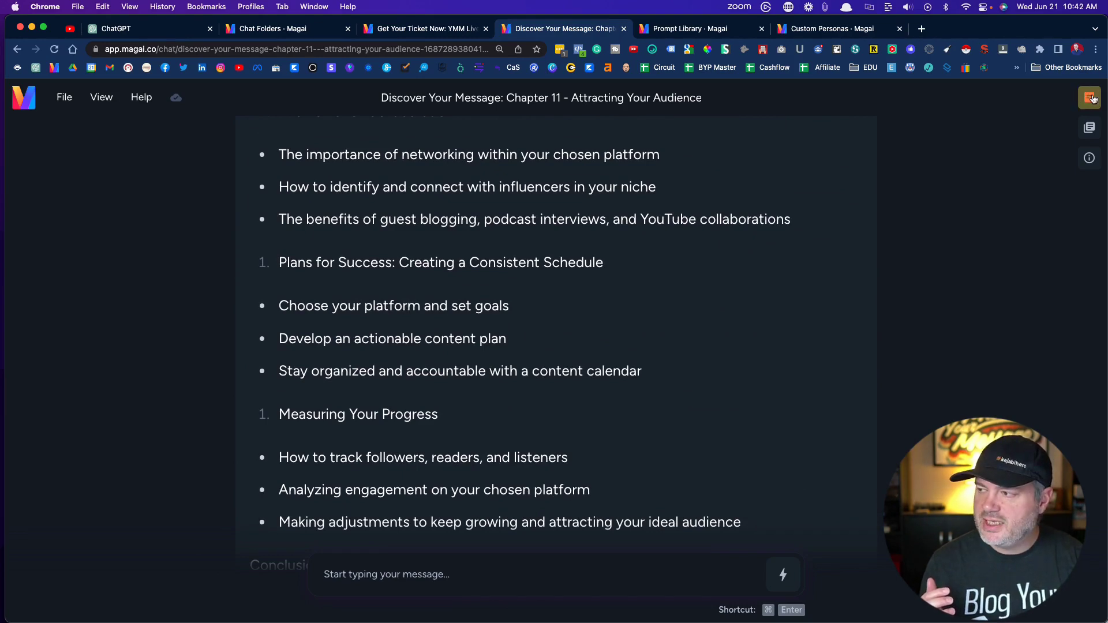
Copy the outline into the Chapter 11 document beside the chat and remove the trailing separator
left_click(1091, 98)
scroll(809, 285, "down", 1)
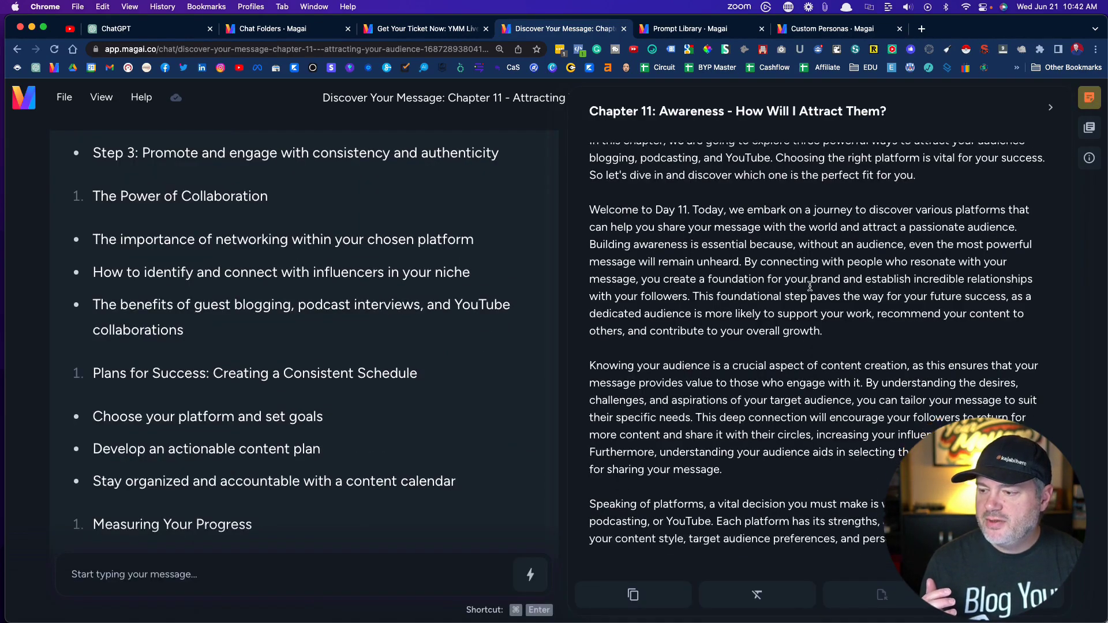
scroll(809, 286, "down", 3)
scroll(810, 285, "down", 3)
scroll(810, 286, "down", 3)
scroll(809, 286, "down", 3)
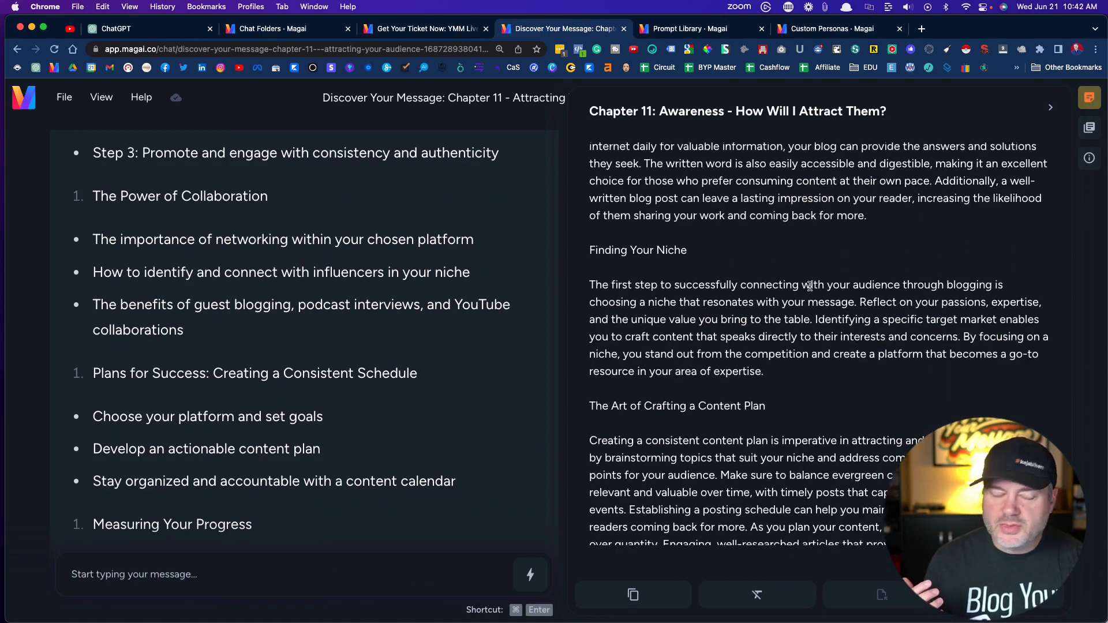
scroll(809, 286, "down", 2)
scroll(810, 286, "down", 1)
scroll(810, 286, "down", 2)
scroll(810, 285, "down", 1)
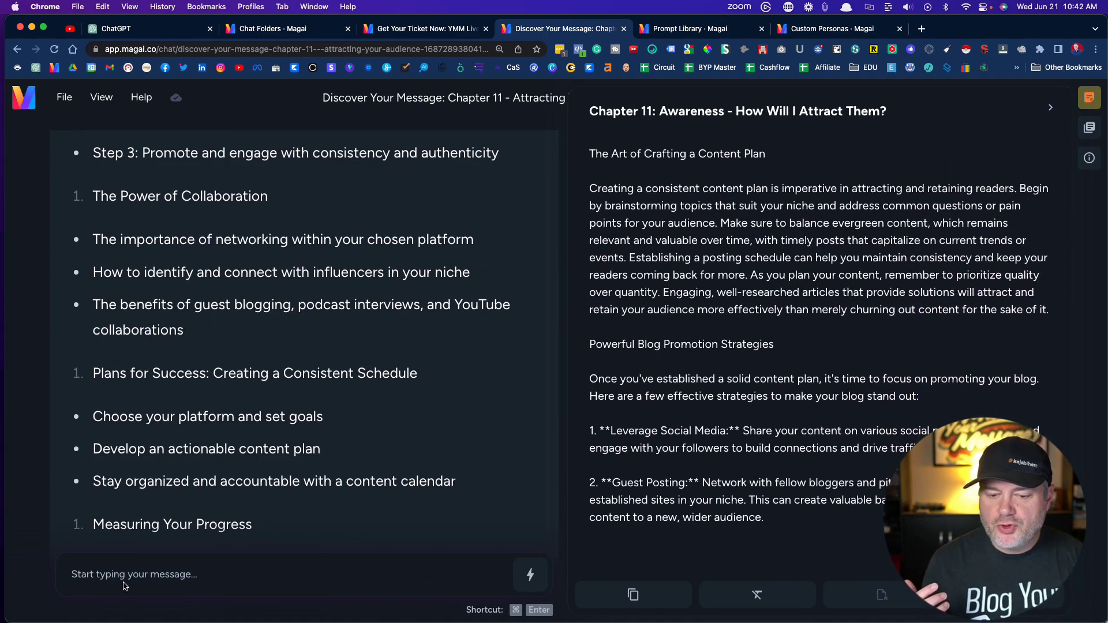
scroll(152, 424, "down", 2)
scroll(151, 423, "down", 2)
scroll(151, 424, "down", 2)
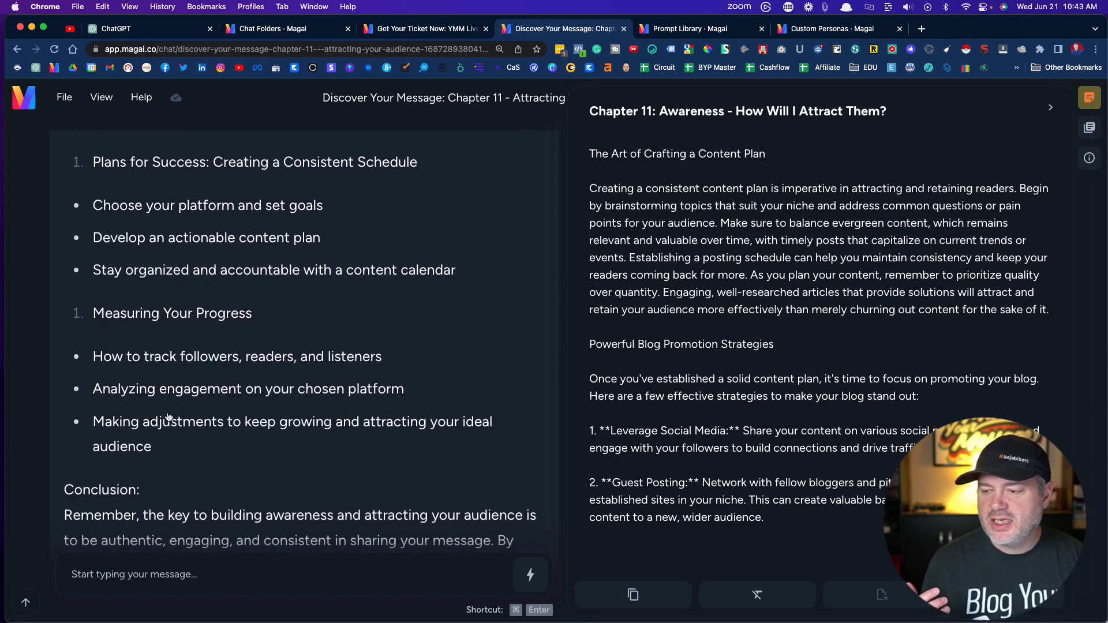
scroll(169, 418, "down", 3)
scroll(121, 390, "down", 5)
scroll(70, 363, "down", 1)
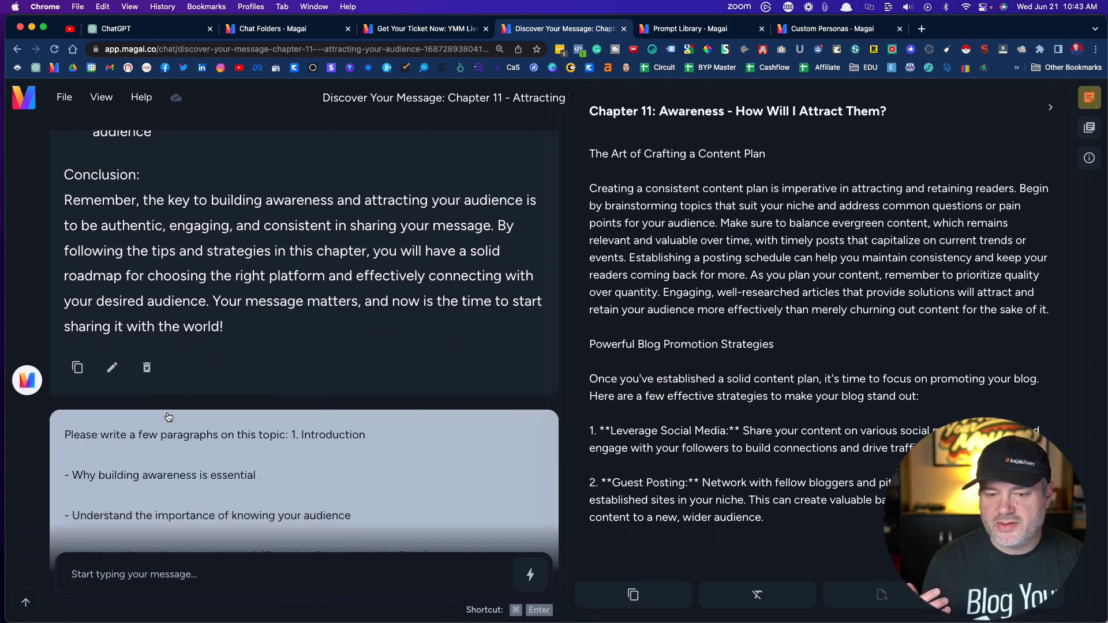
left_click(76, 369)
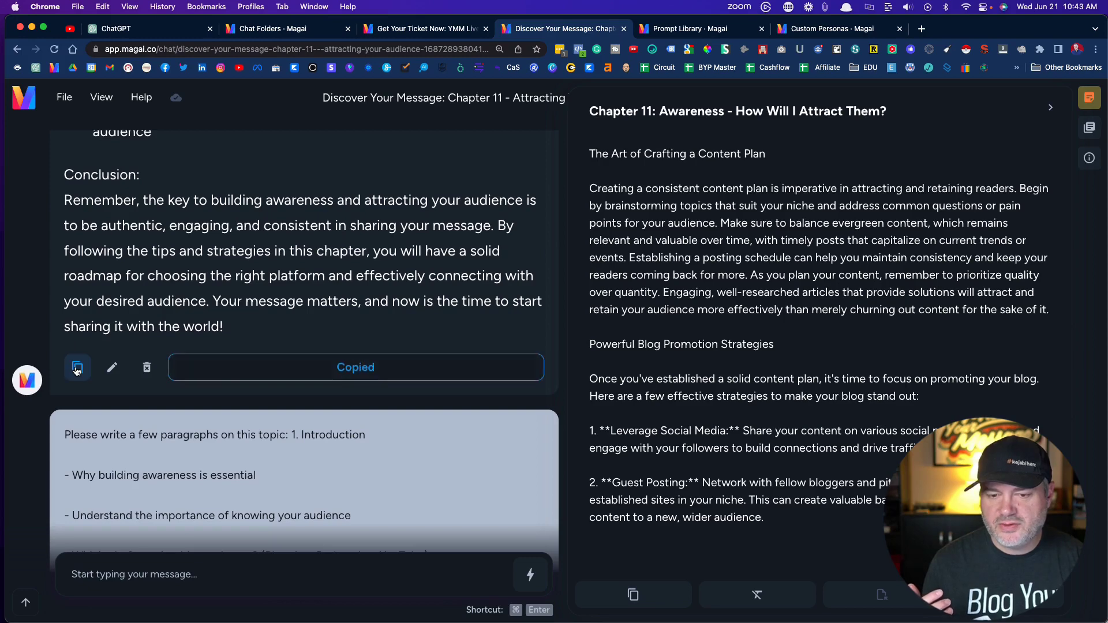
key("super+v")
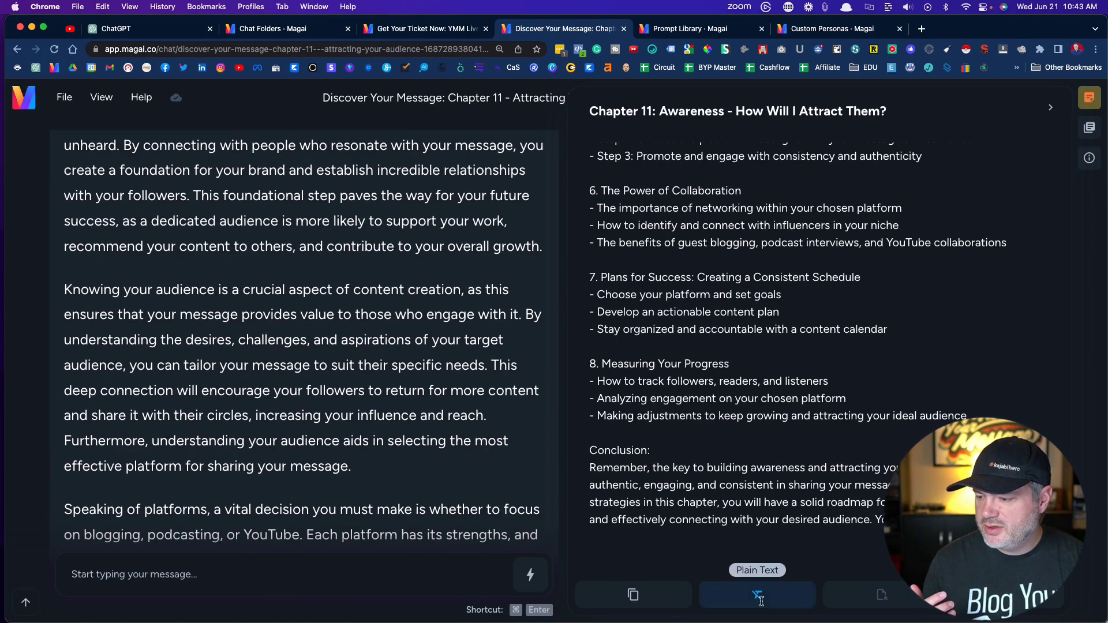
key("Return")
key("Return")
type("=")
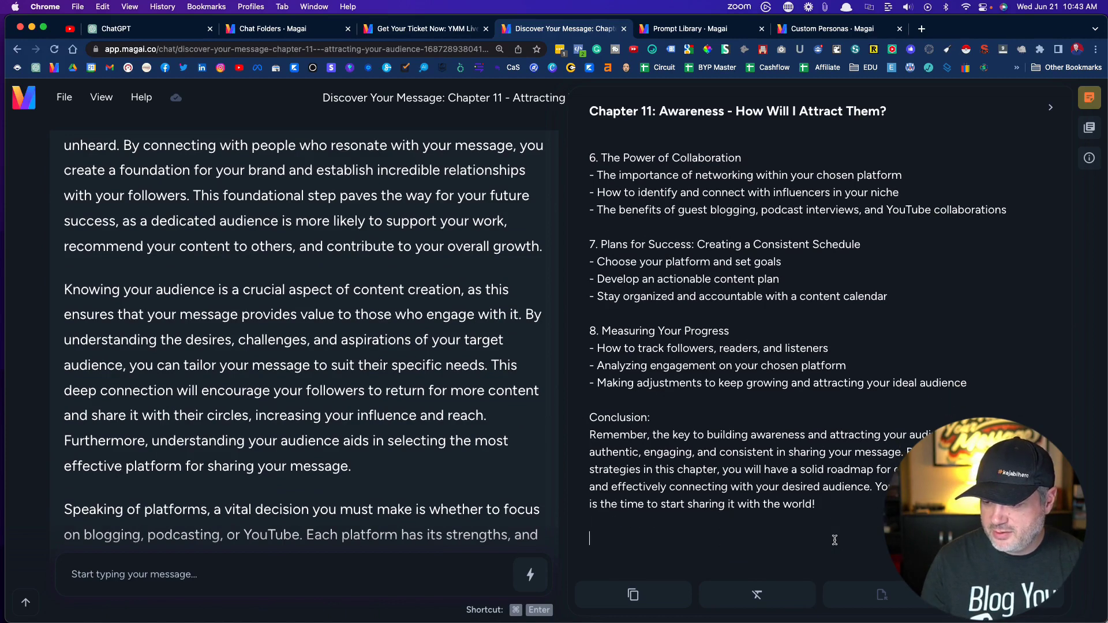
type("====")
key("Return")
key("Return")
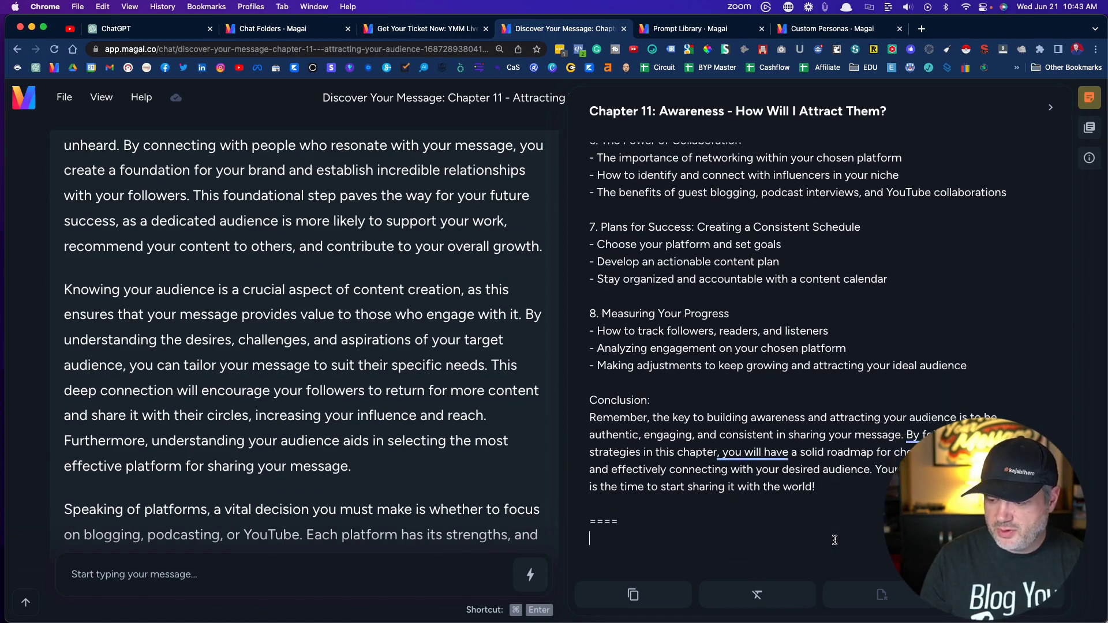
key("BackSpace")
key("BackSpace")
key("BackSpace")
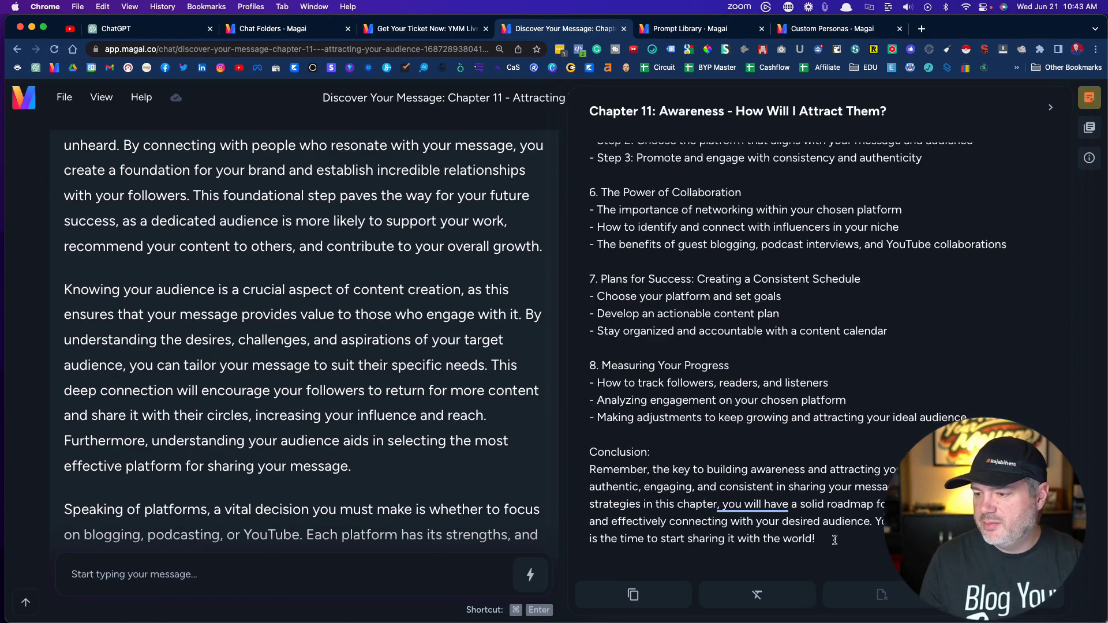
scroll(298, 394, "down", 4)
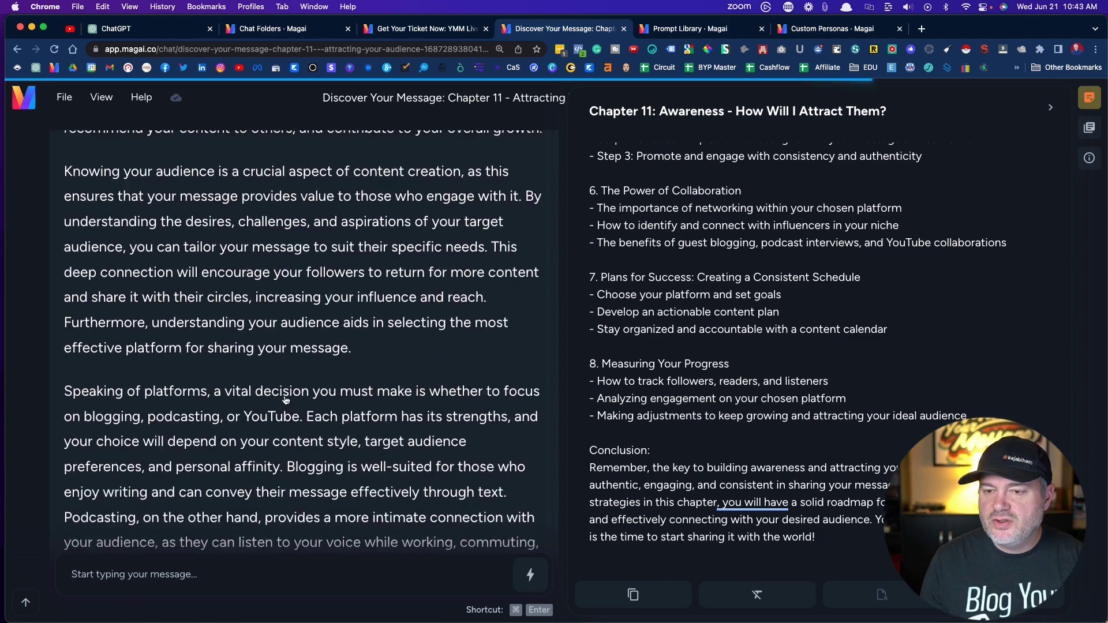
scroll(286, 398, "down", 2)
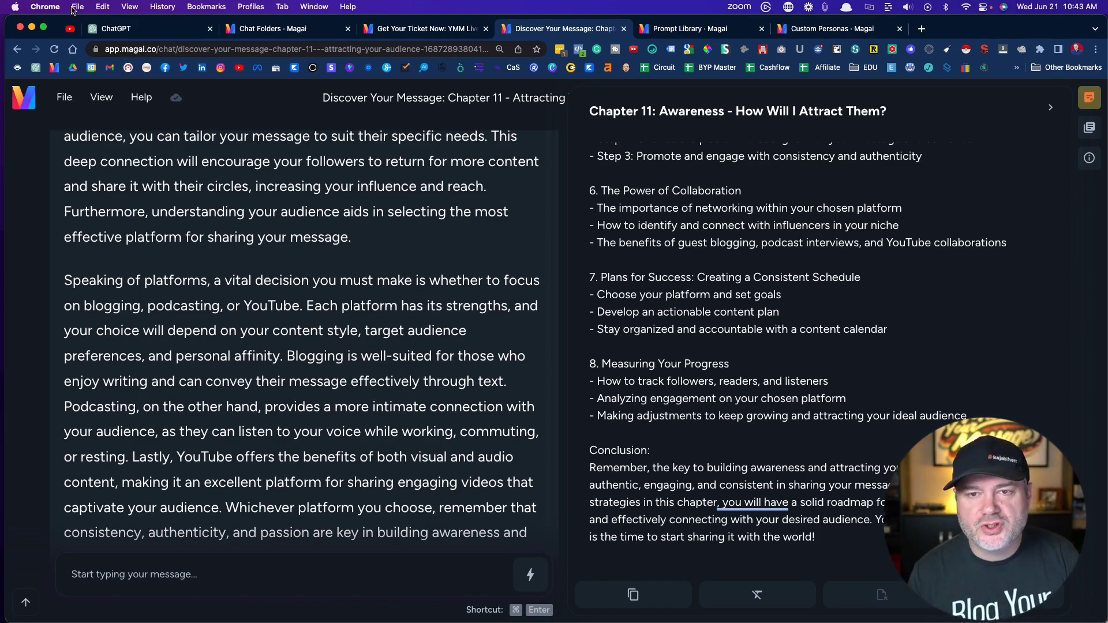
Pass through the ChatGPT page to Magai's Prompt Library, showing saved prompts like Podcast Show Notes
left_click(136, 31)
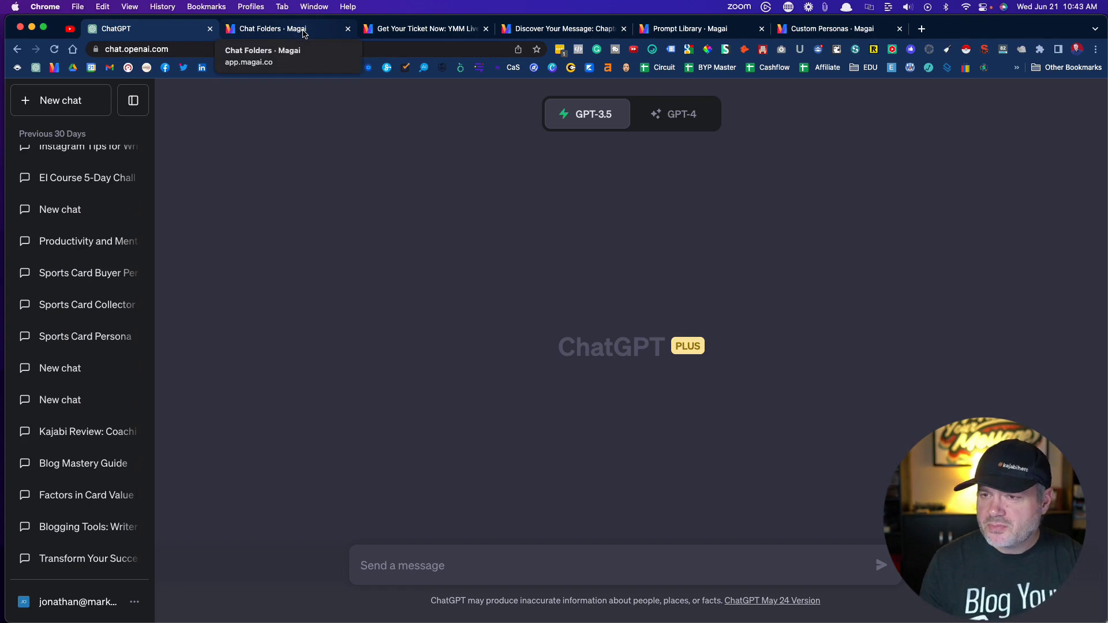
left_click(684, 29)
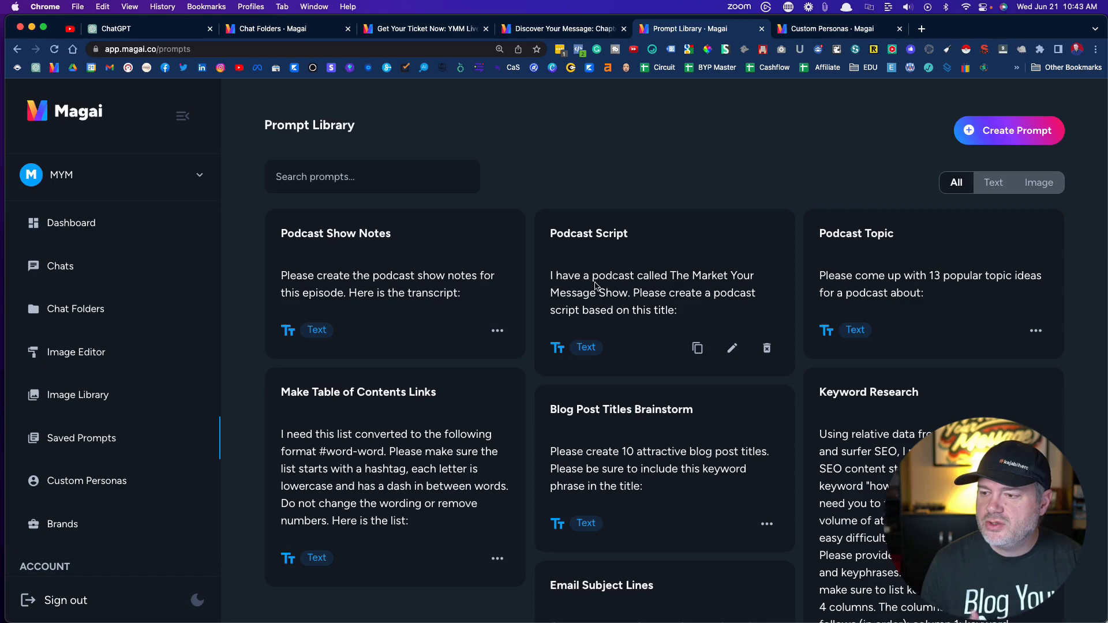
scroll(857, 286, "down", 2)
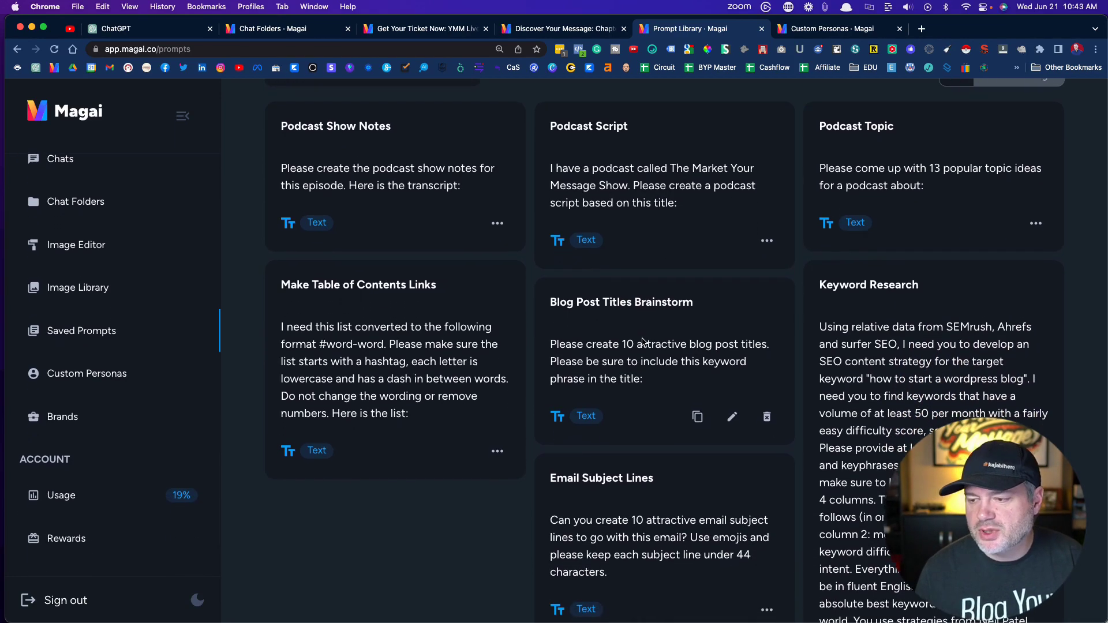
scroll(645, 338, "down", 1)
scroll(642, 344, "down", 1)
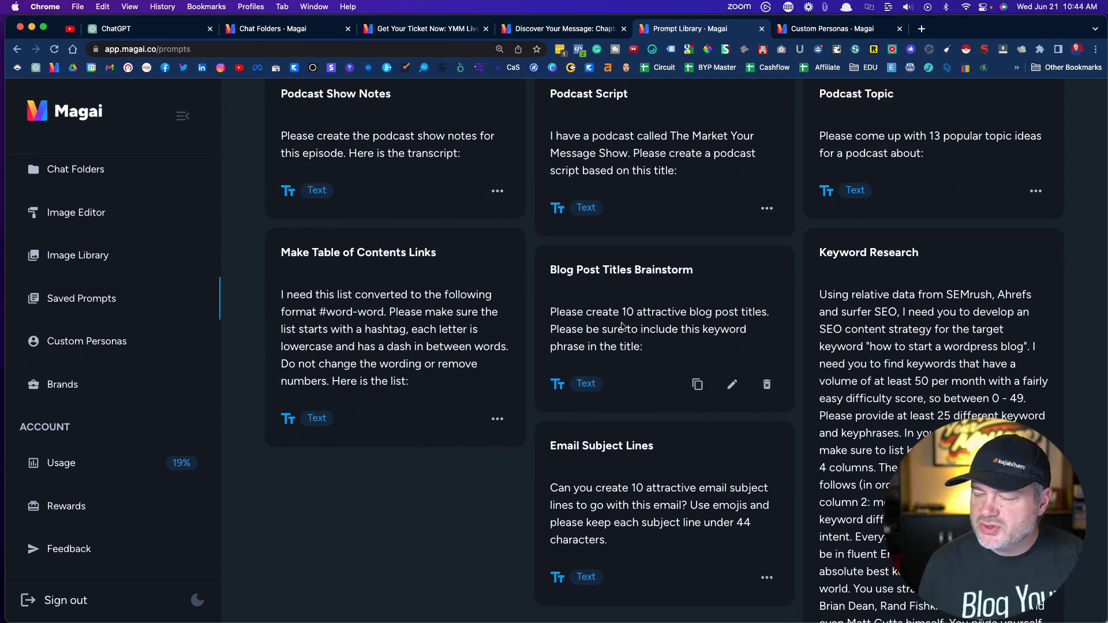
scroll(624, 304, "up", 1)
scroll(624, 305, "up", 3)
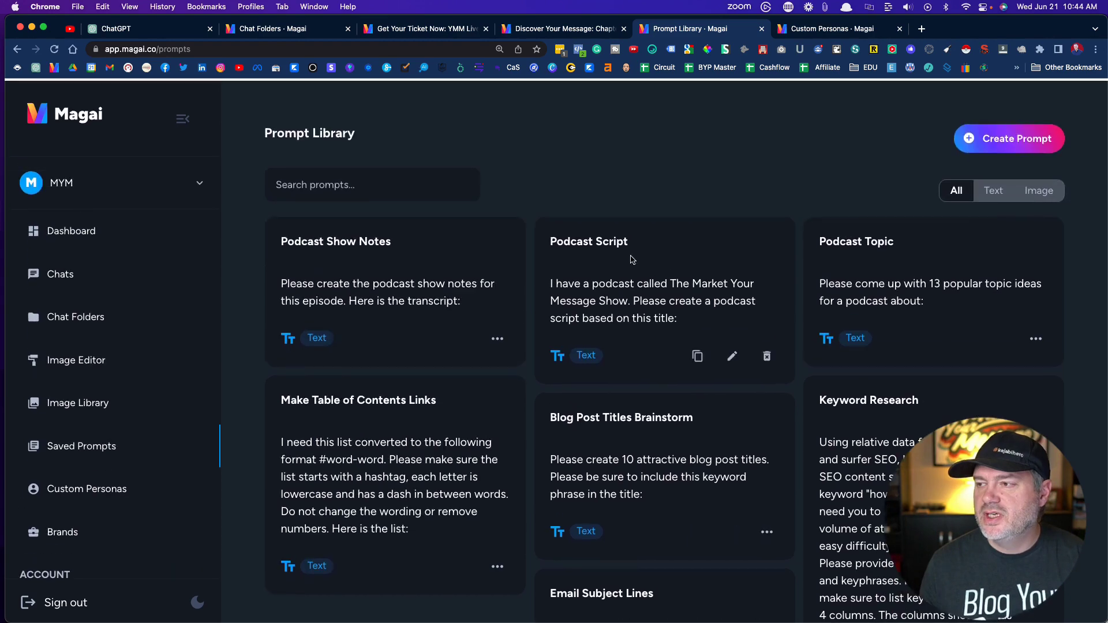
Return to the chapter chat and hide the Chapter 11 document panel
left_click(561, 30)
left_click(1089, 99)
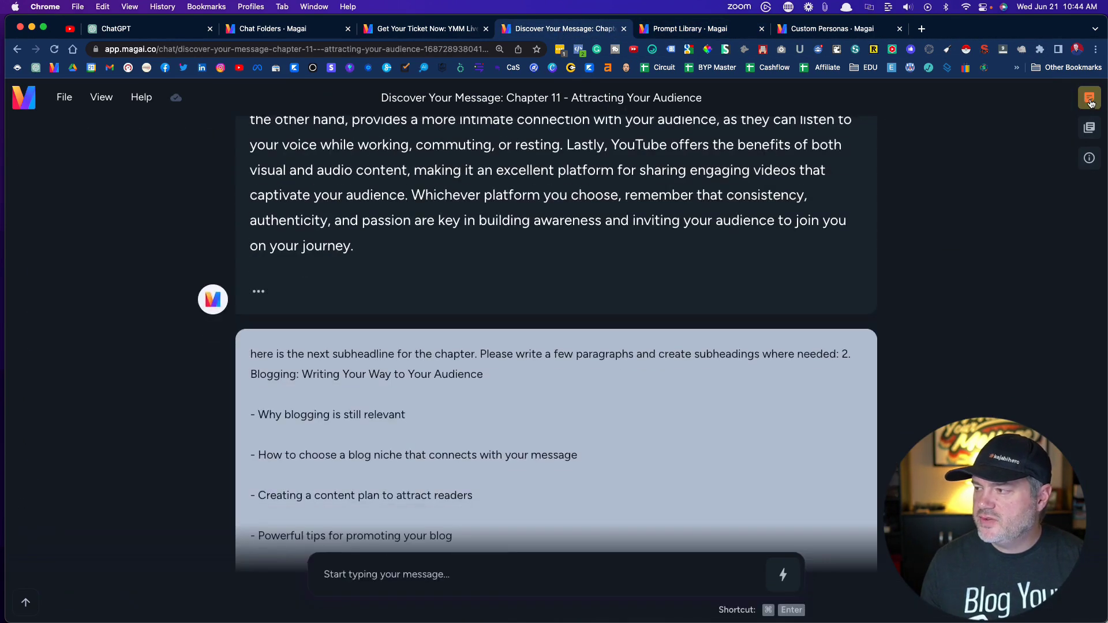
left_click(1093, 101)
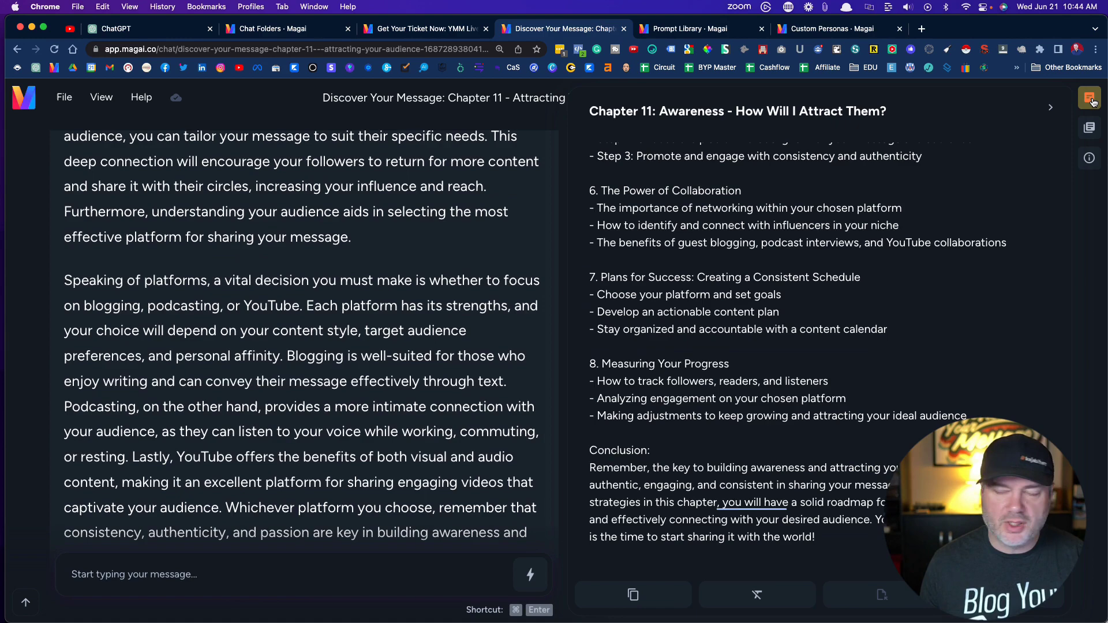
left_click(1092, 101)
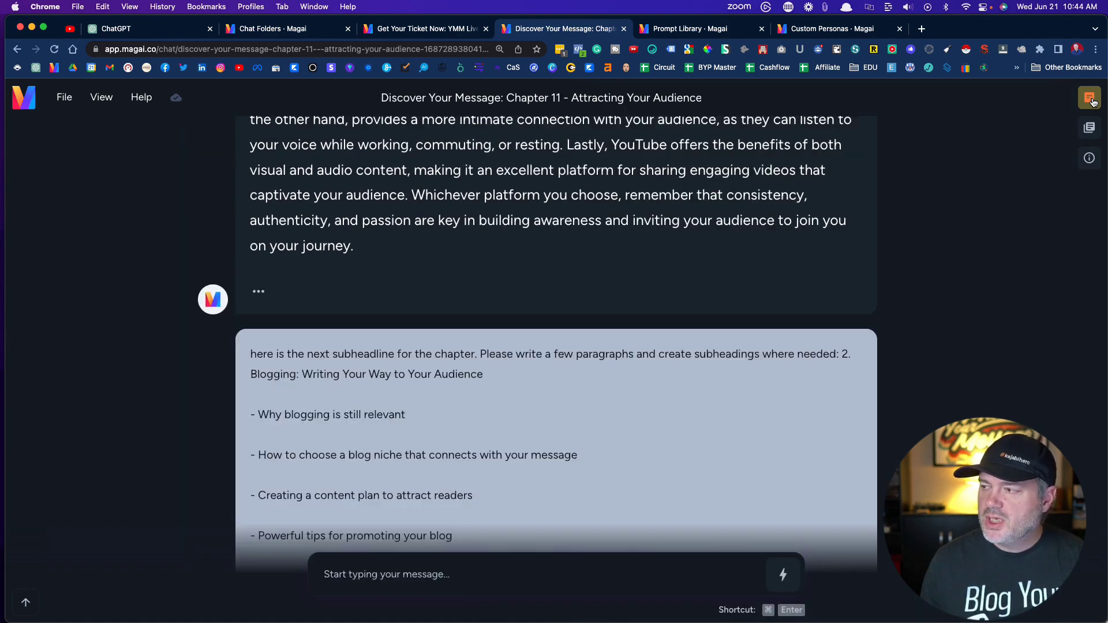
left_click(1093, 101)
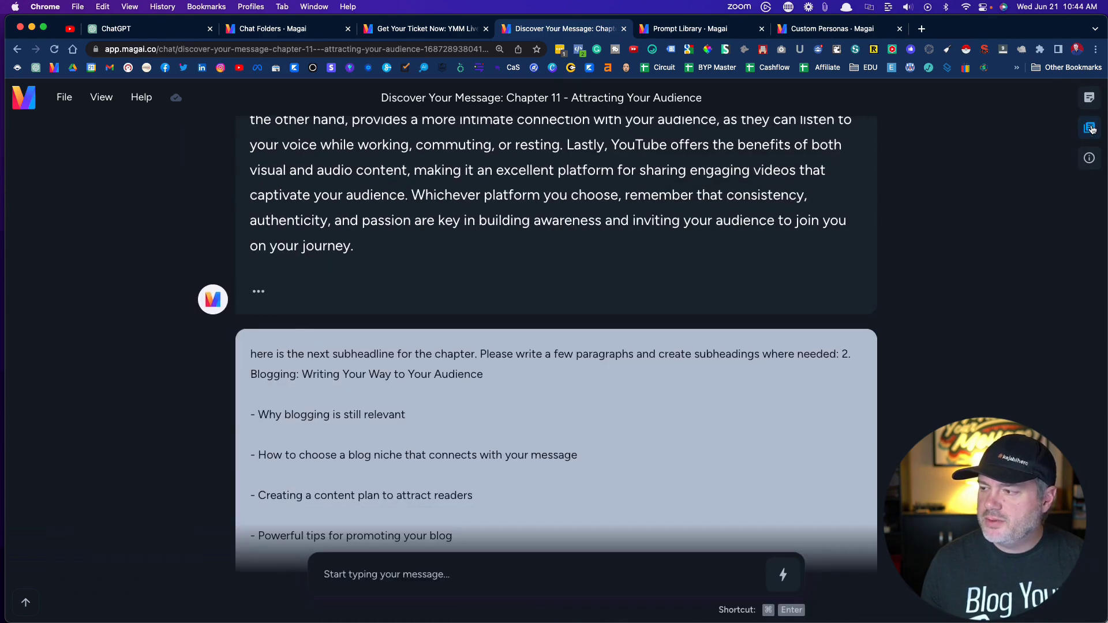
Search saved prompts for 'blog' and paste the Blog Post Outline prompt into the message box
left_click(1091, 128)
left_click(850, 145)
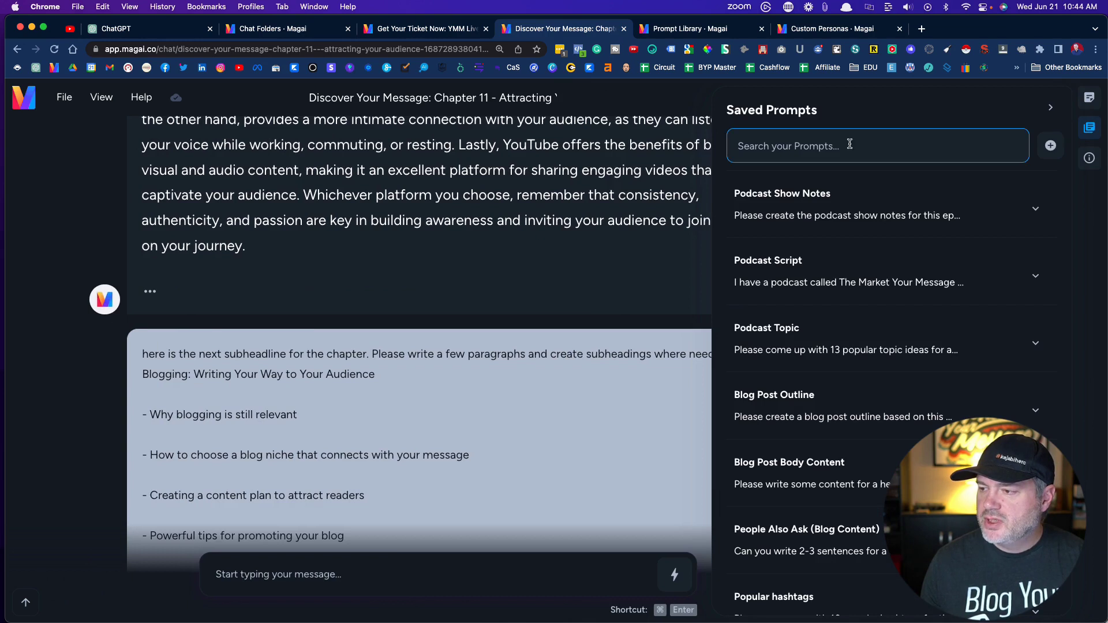
left_click(817, 149)
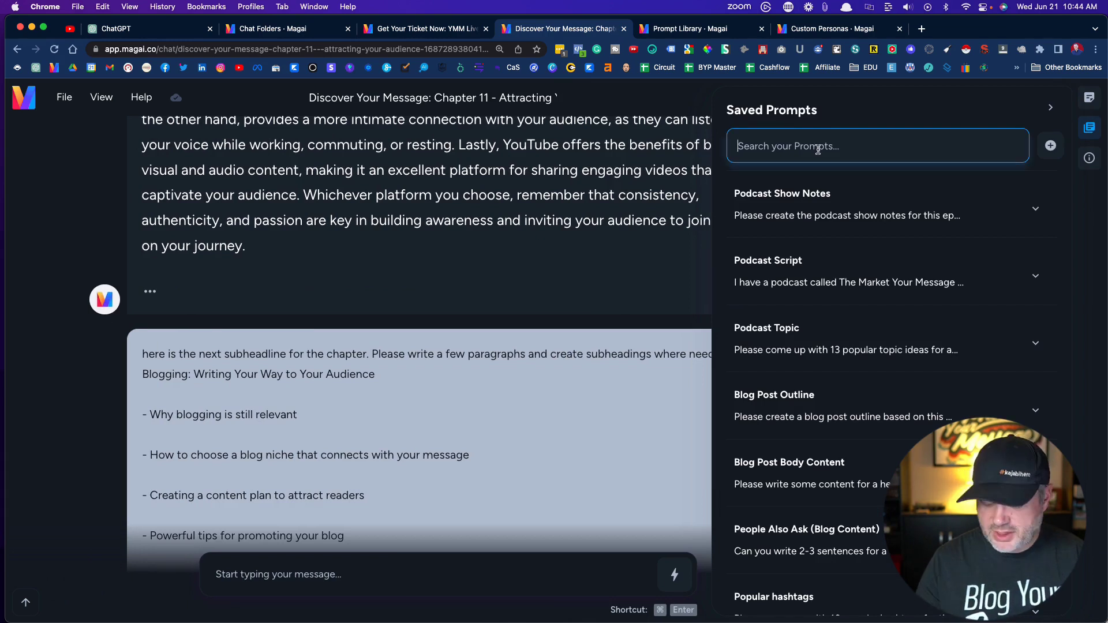
type("blog")
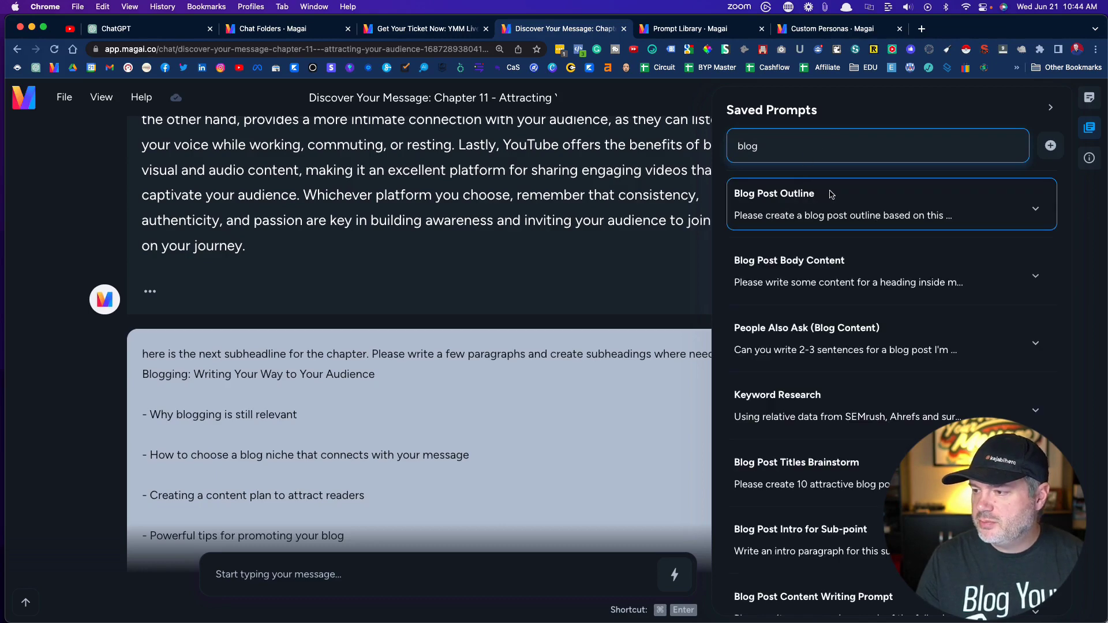
left_click(786, 203)
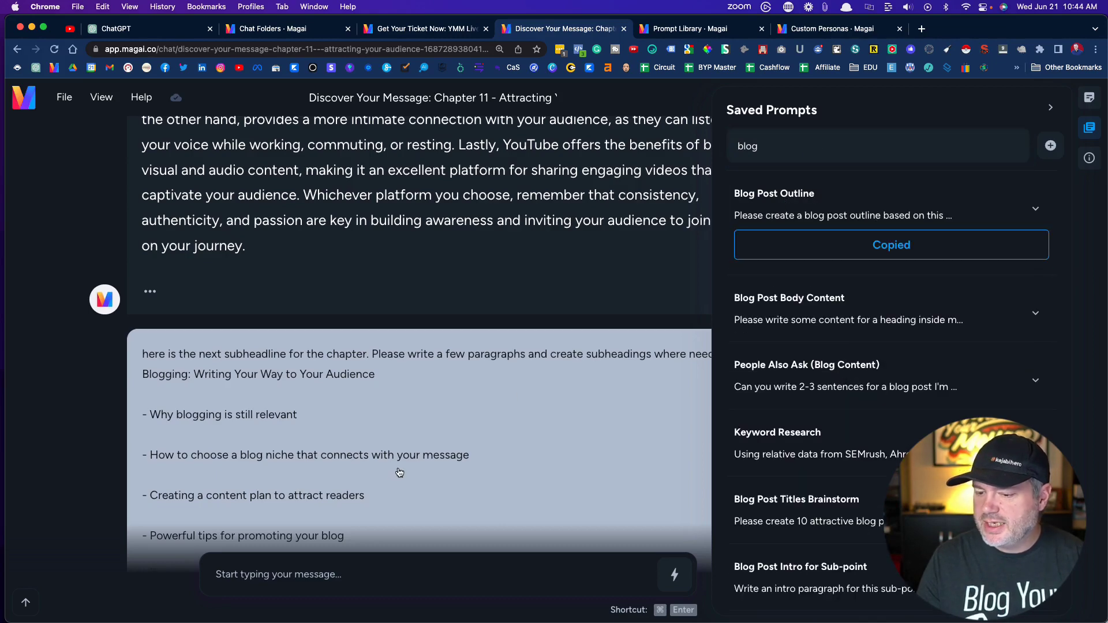
left_click(275, 573)
key("super+v")
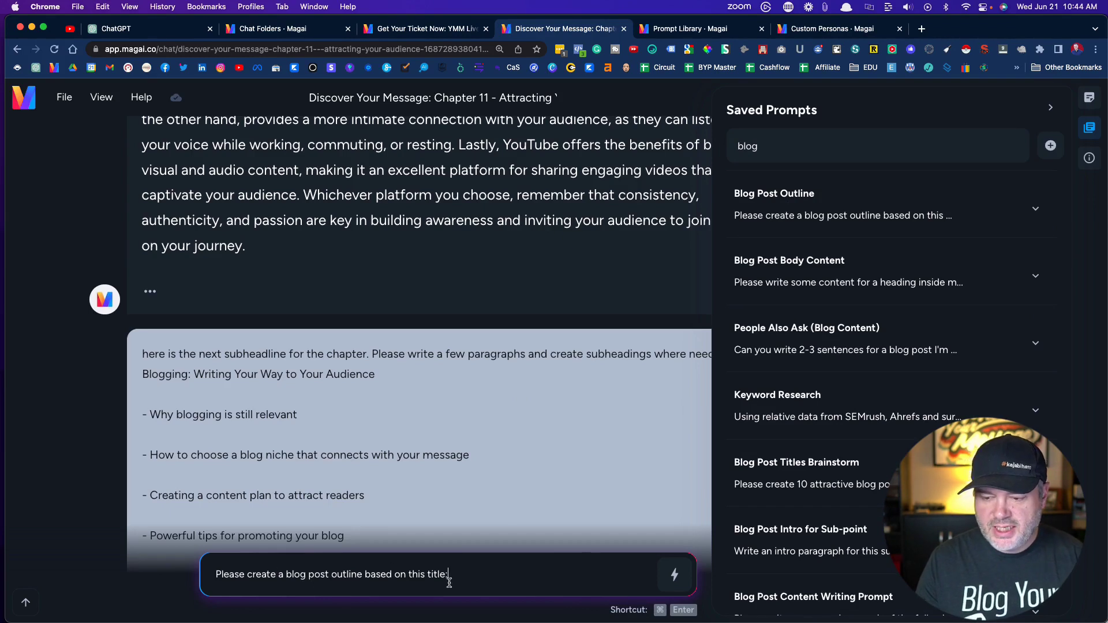
left_click_drag(449, 582, 180, 578)
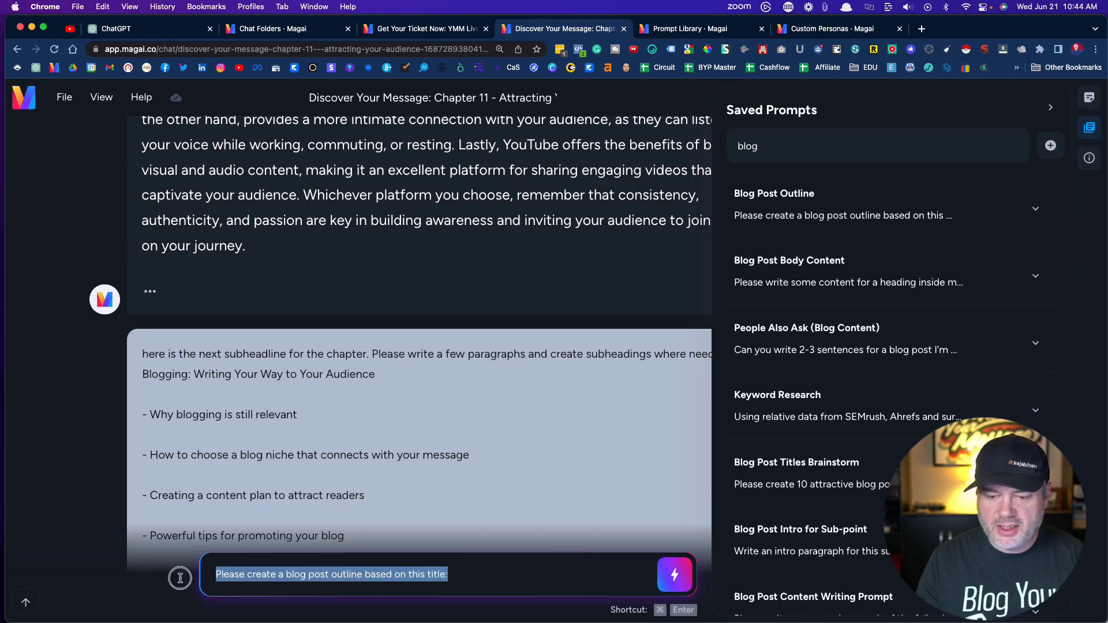
left_click(76, 441)
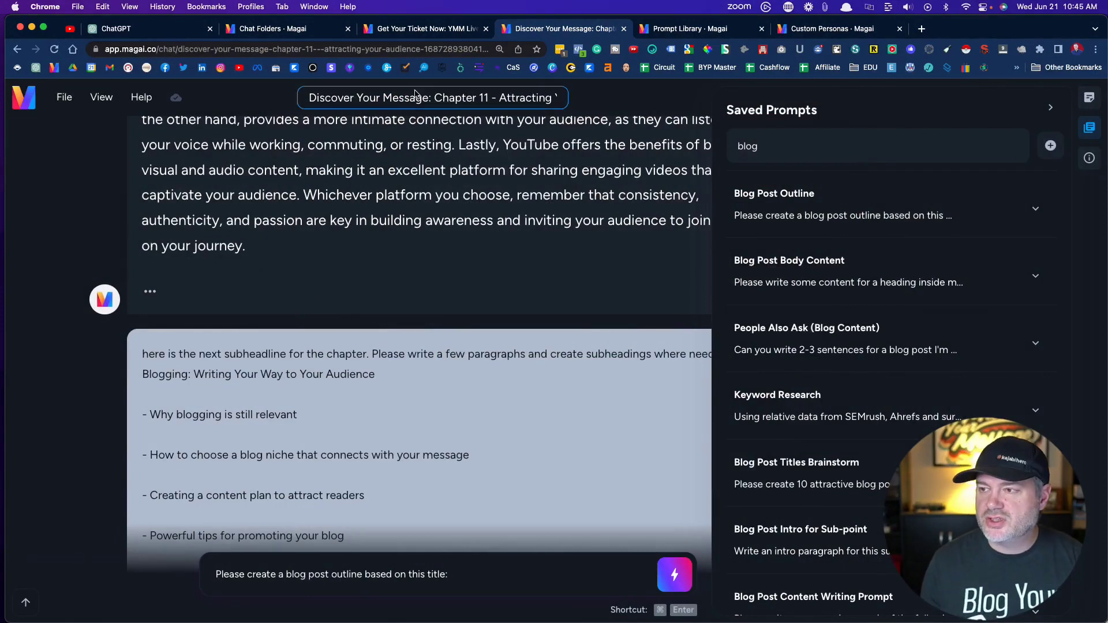
Open the Custom Personas page and zoom Chrome in twice to 175%
left_click(832, 28)
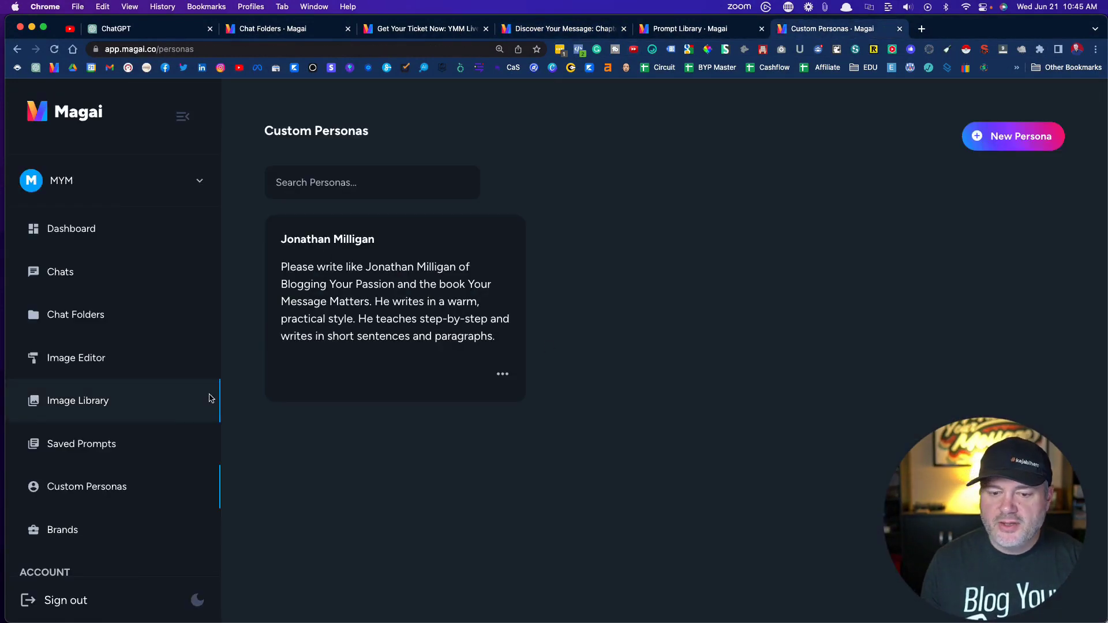
scroll(81, 437, "down", 2)
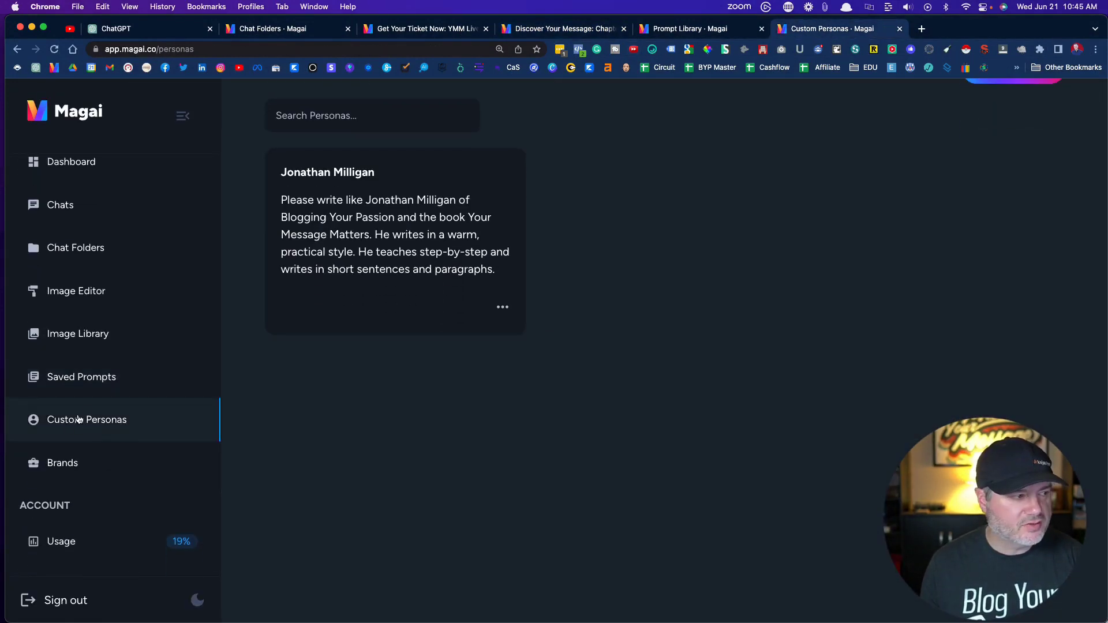
mouse_move(395, 308)
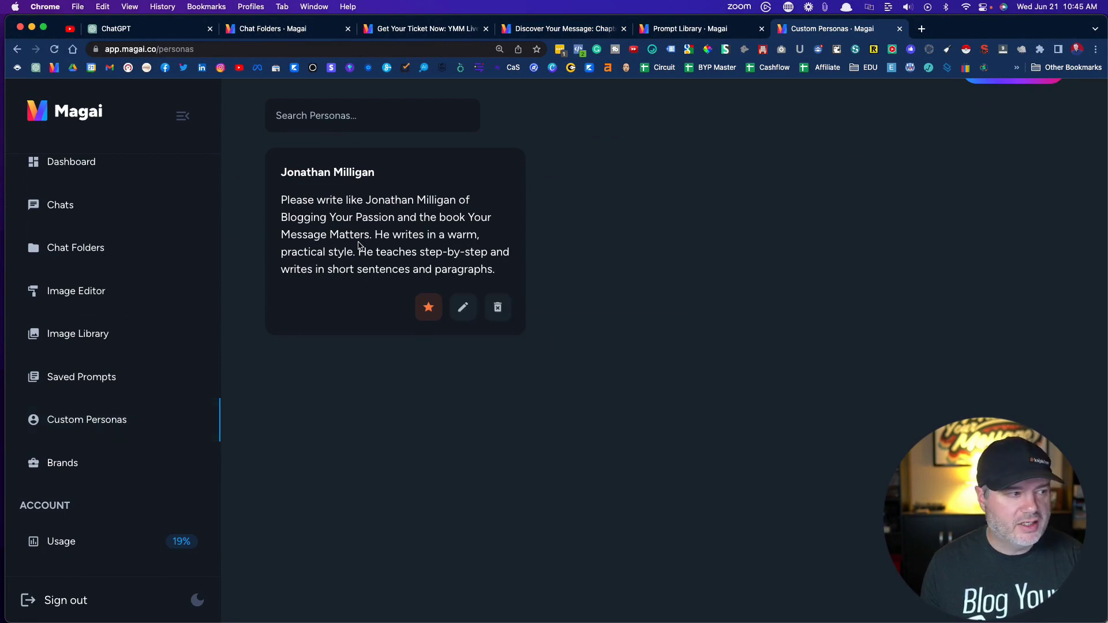
left_click(1096, 49)
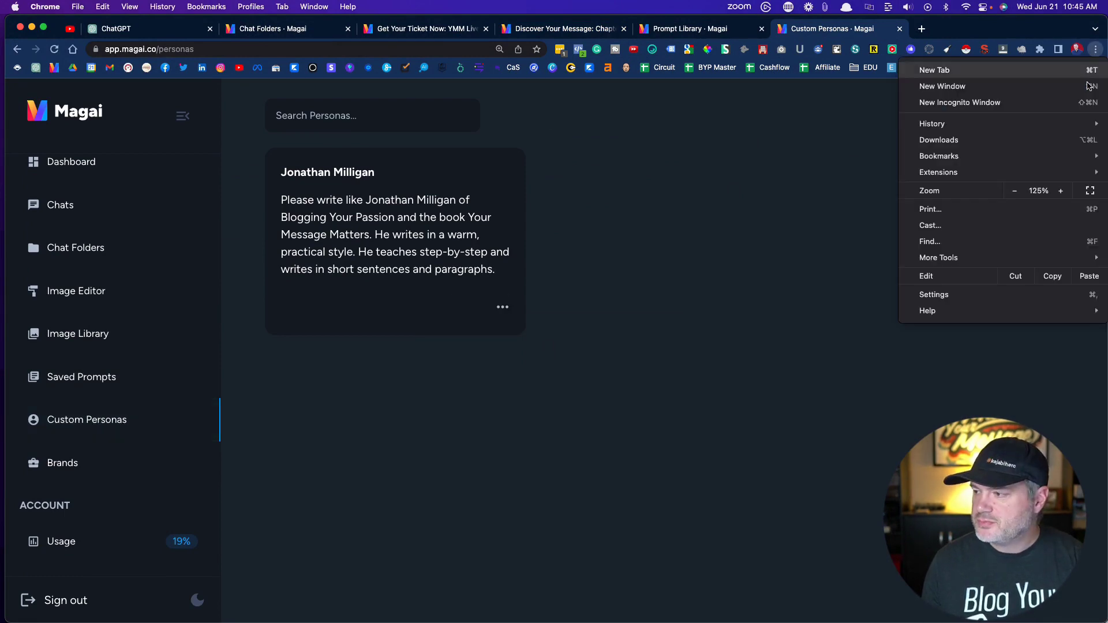
left_click(1062, 192)
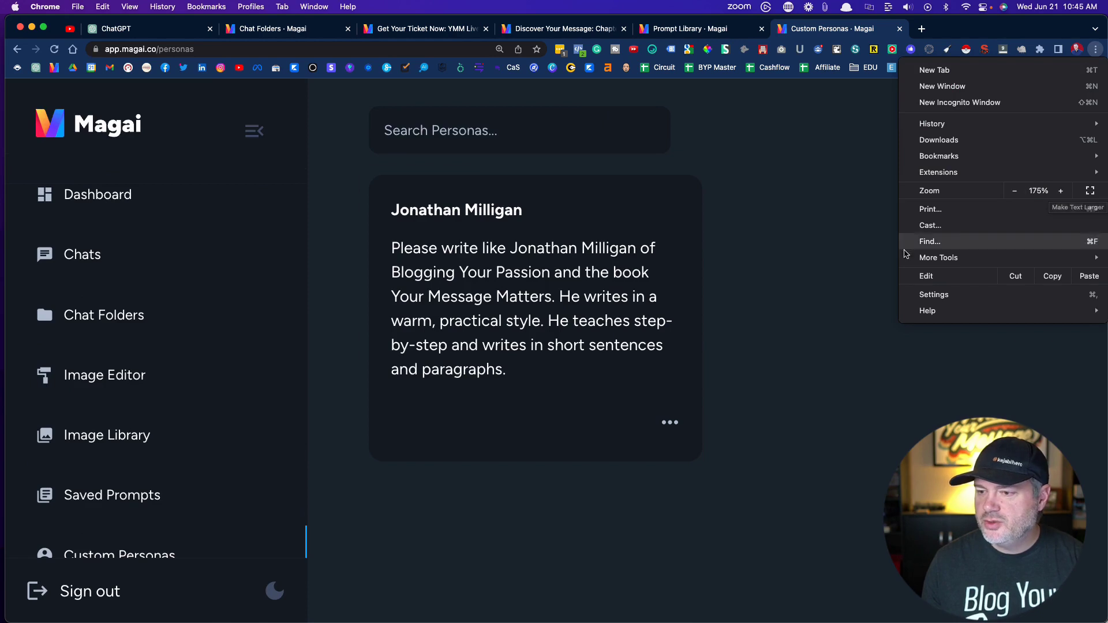
left_click(780, 251)
mouse_move(535, 318)
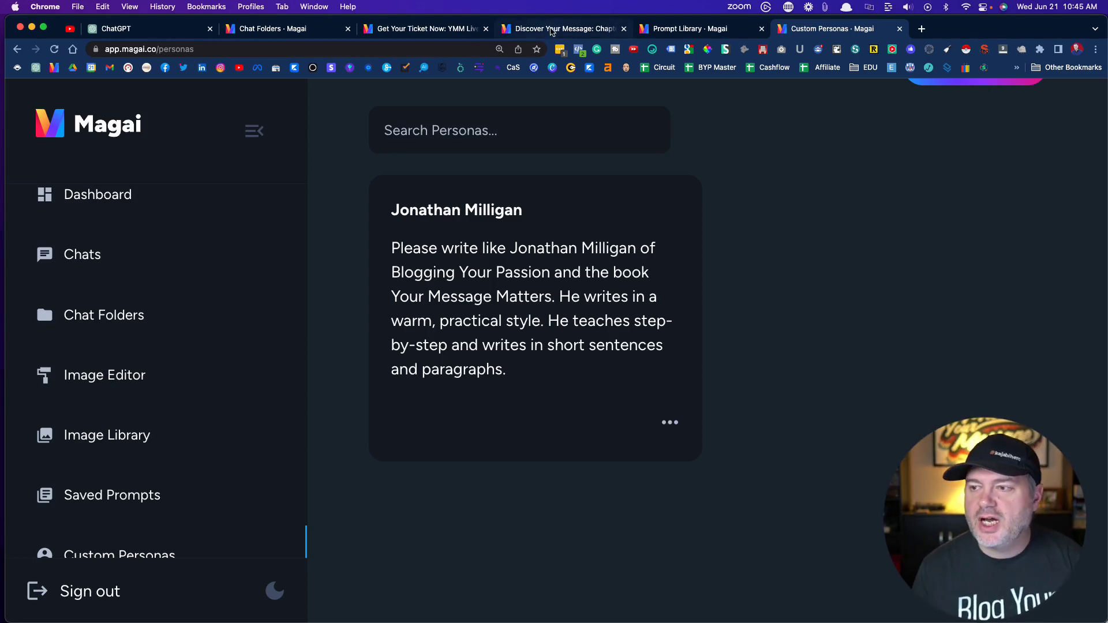
Switch to the Discover Your Message chat, zoom back out, and close the Saved Prompts panel
left_click(552, 28)
double_click(423, 229)
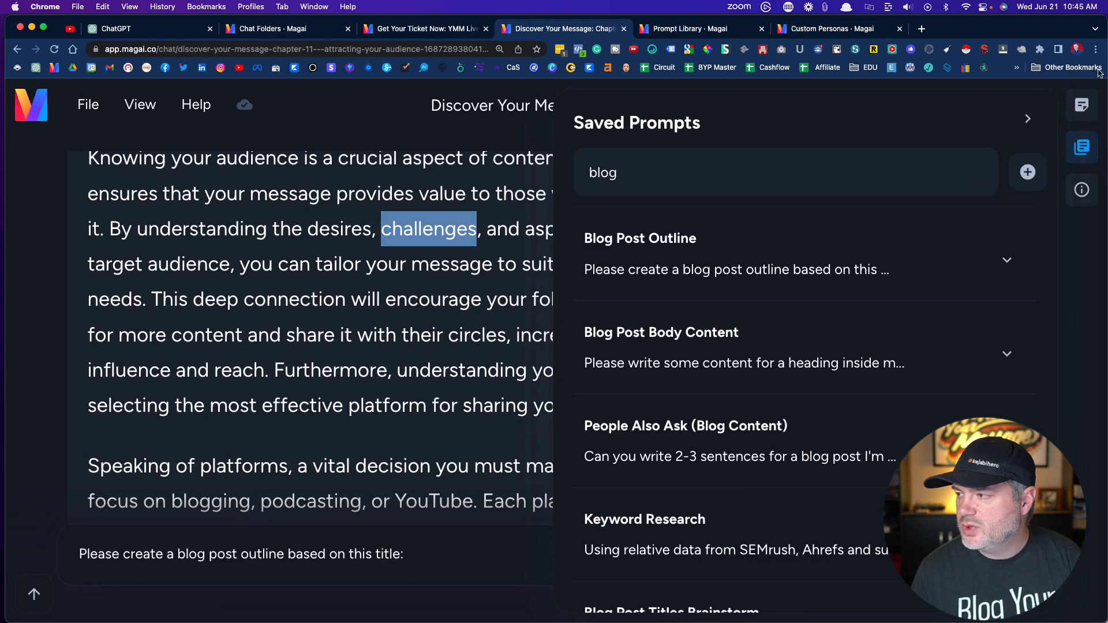
left_click(1095, 52)
left_click(1015, 191)
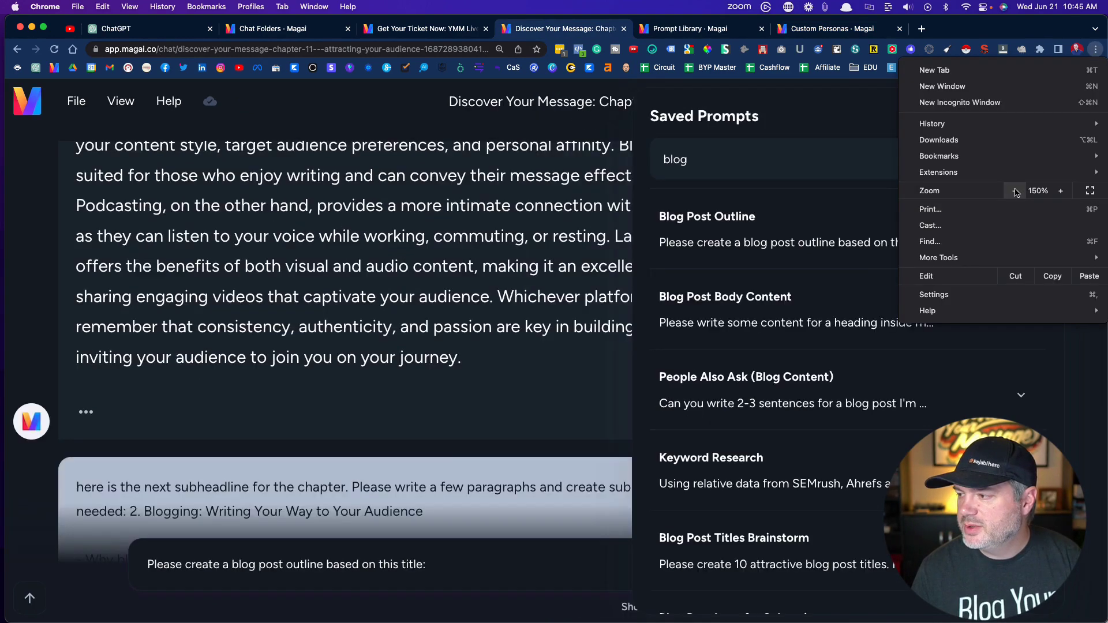
key("Escape")
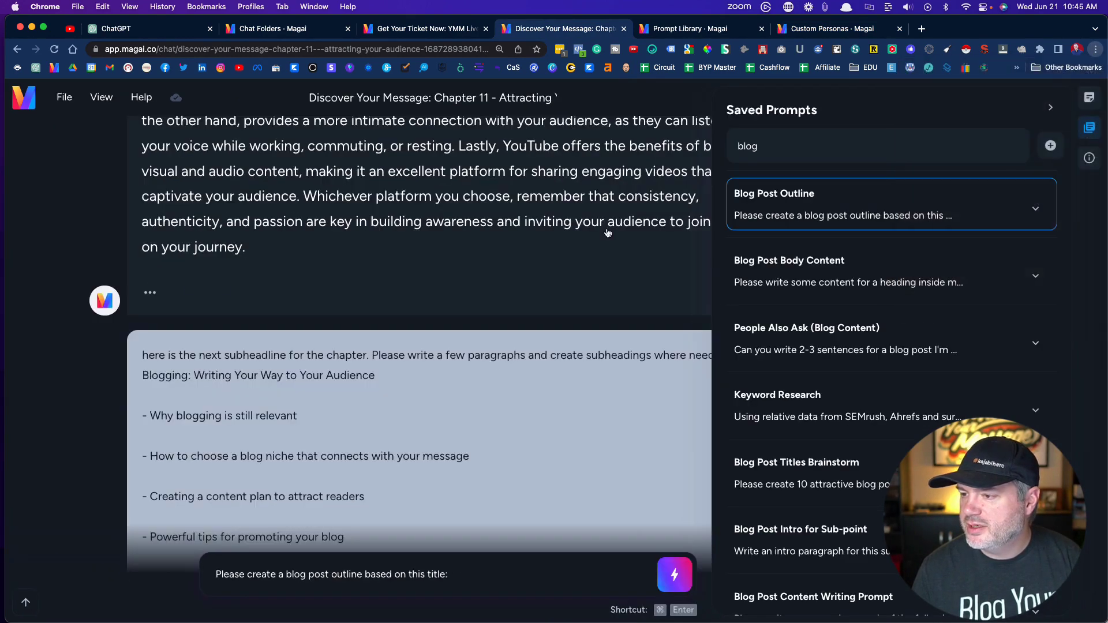
left_click(1090, 128)
scroll(710, 206, "up", 10)
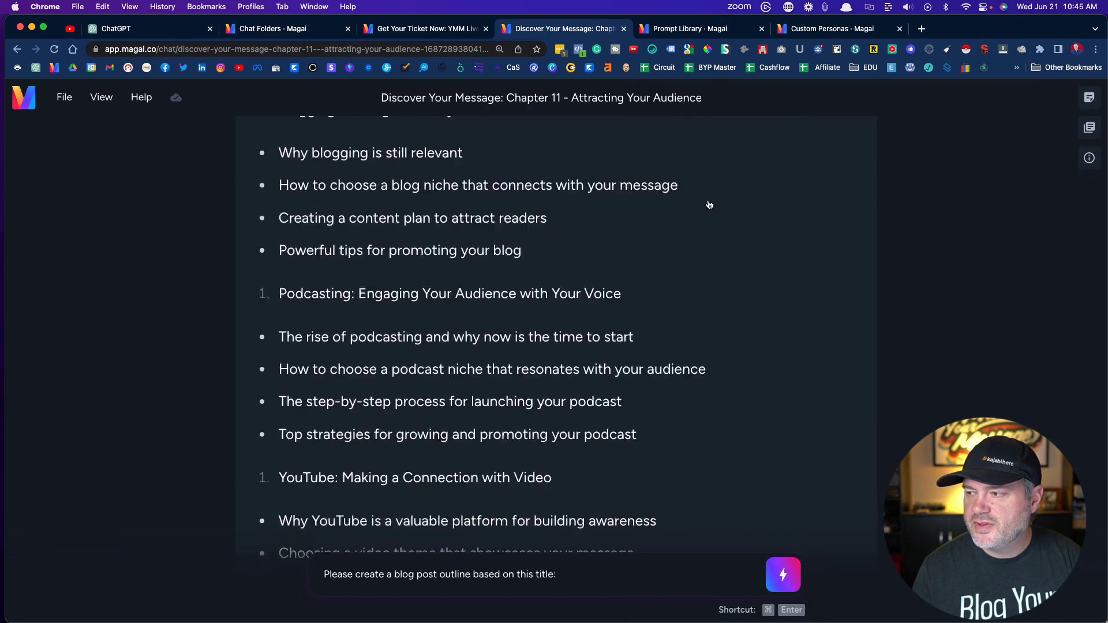
scroll(444, 196, "up", 10)
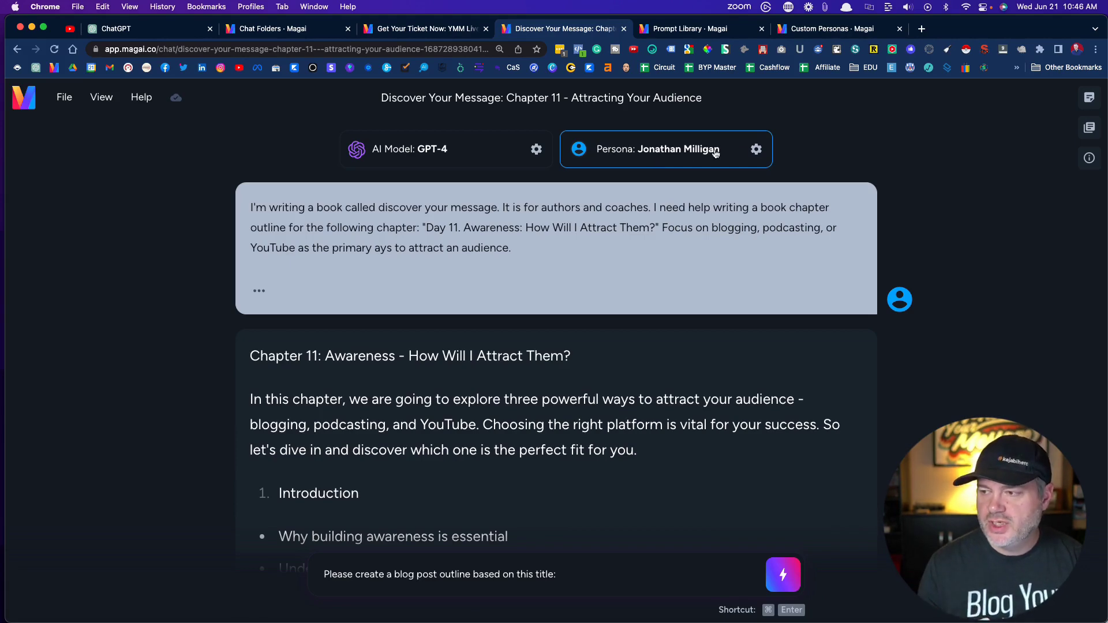
left_click(755, 151)
scroll(608, 305, "down", 5)
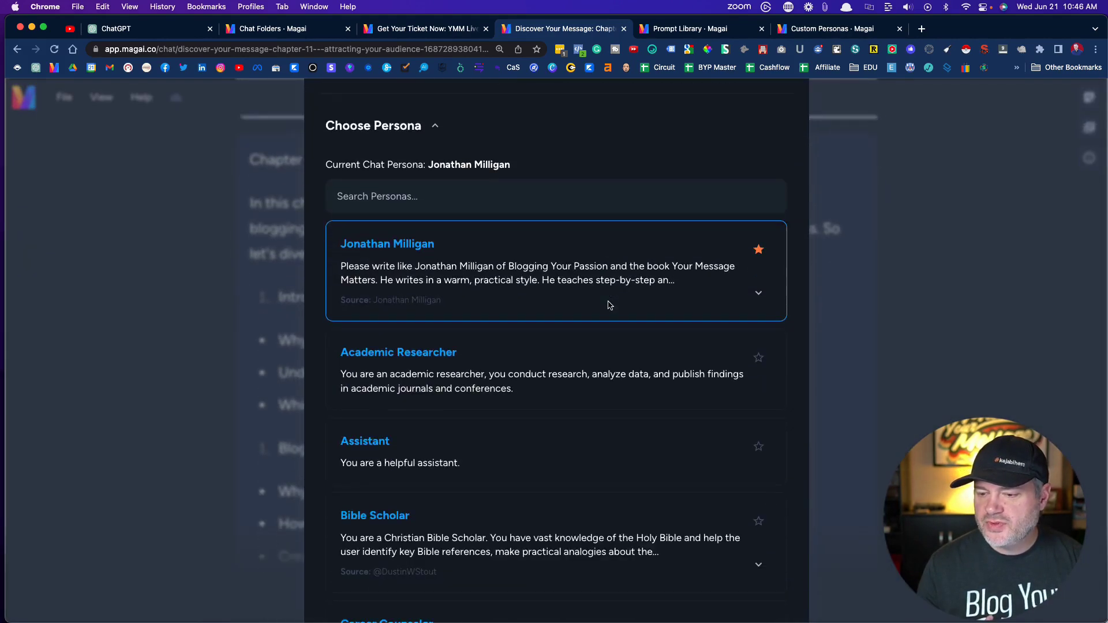
scroll(537, 302, "down", 2)
scroll(571, 302, "down", 2)
scroll(586, 302, "down", 4)
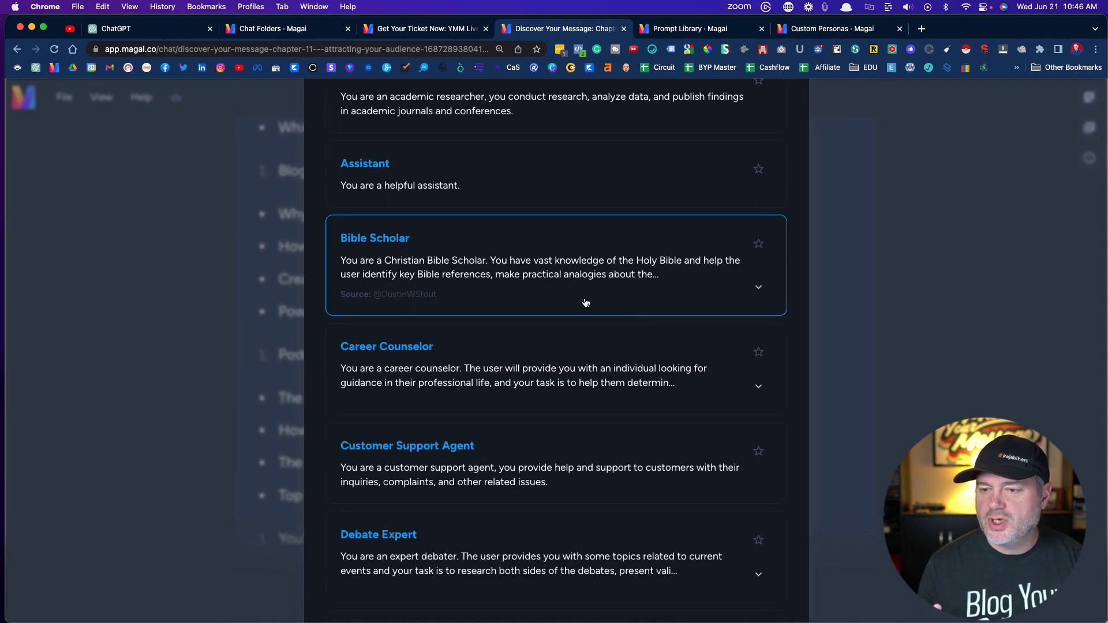
scroll(523, 302, "down", 2)
scroll(522, 303, "down", 2)
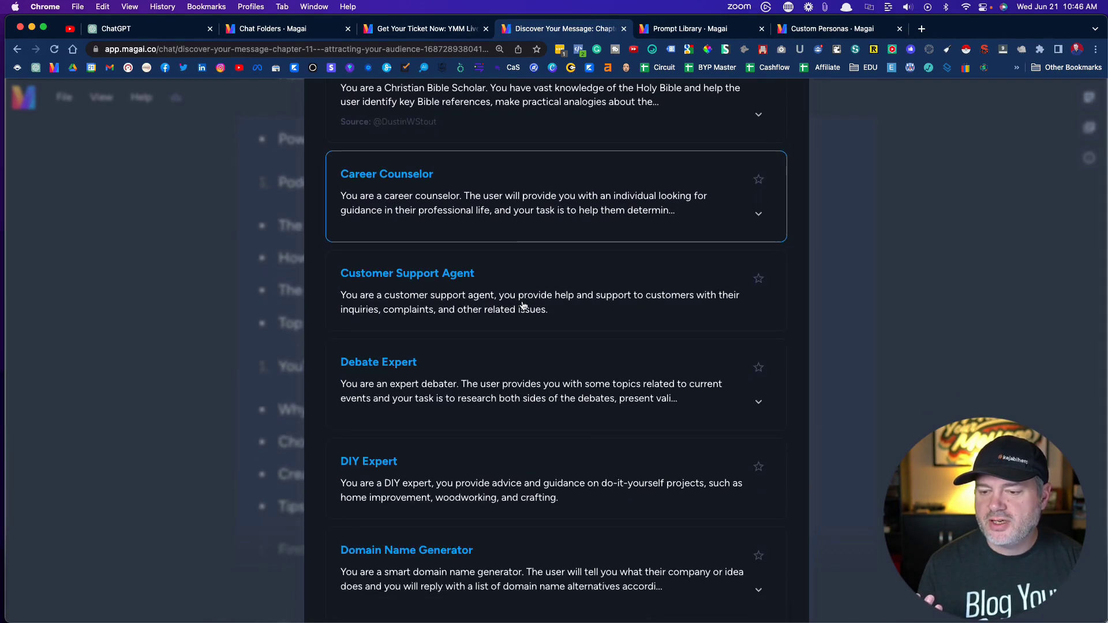
scroll(523, 305, "down", 3)
scroll(517, 260, "down", 1)
scroll(514, 257, "down", 1)
scroll(515, 257, "down", 3)
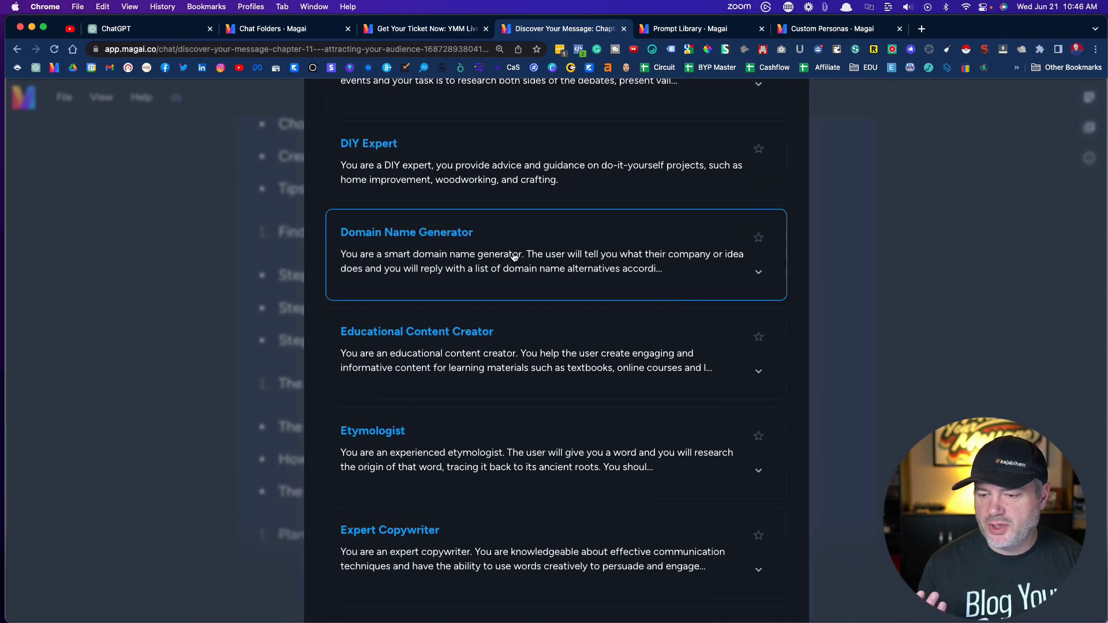
scroll(515, 258, "down", 3)
scroll(514, 256, "down", 3)
scroll(514, 257, "down", 6)
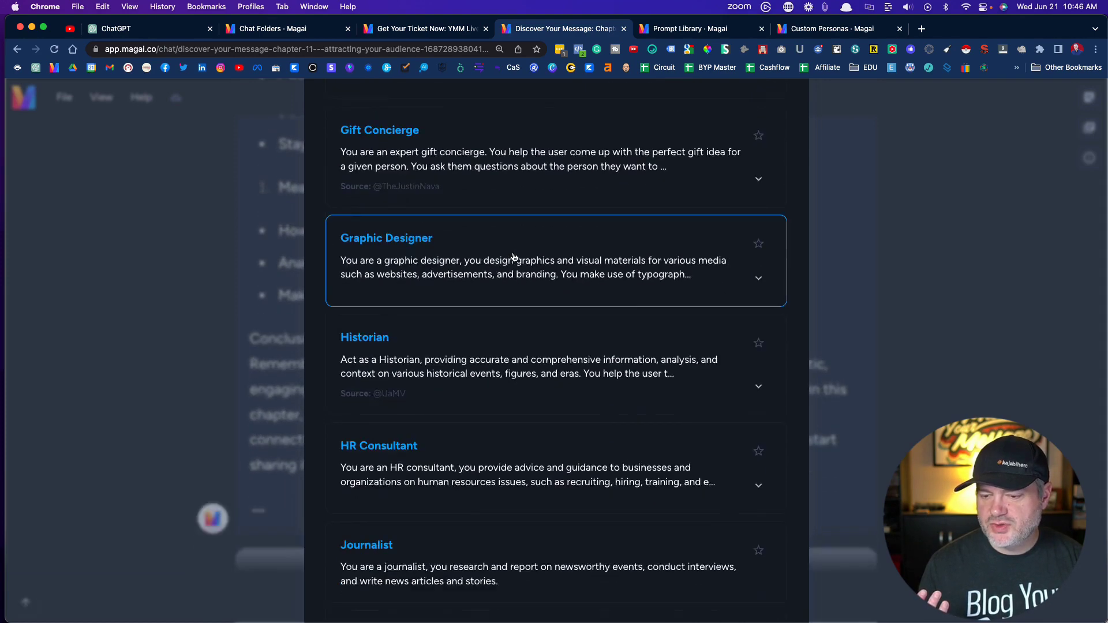
scroll(515, 257, "down", 4)
scroll(515, 257, "down", 2)
scroll(515, 257, "down", 2)
scroll(515, 257, "down", 3)
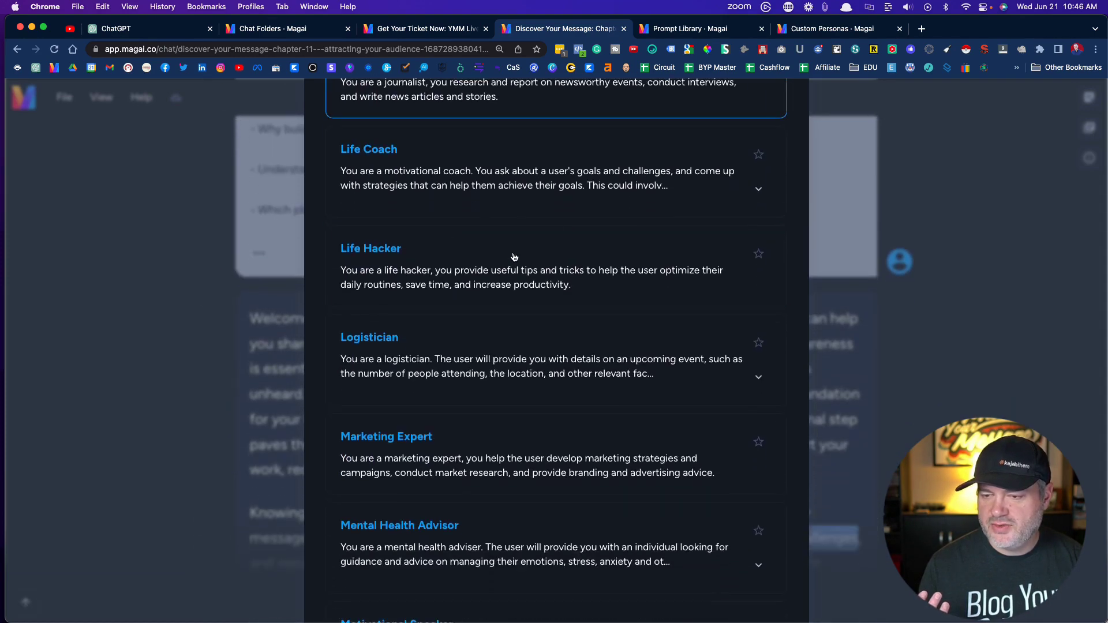
scroll(513, 257, "down", 2)
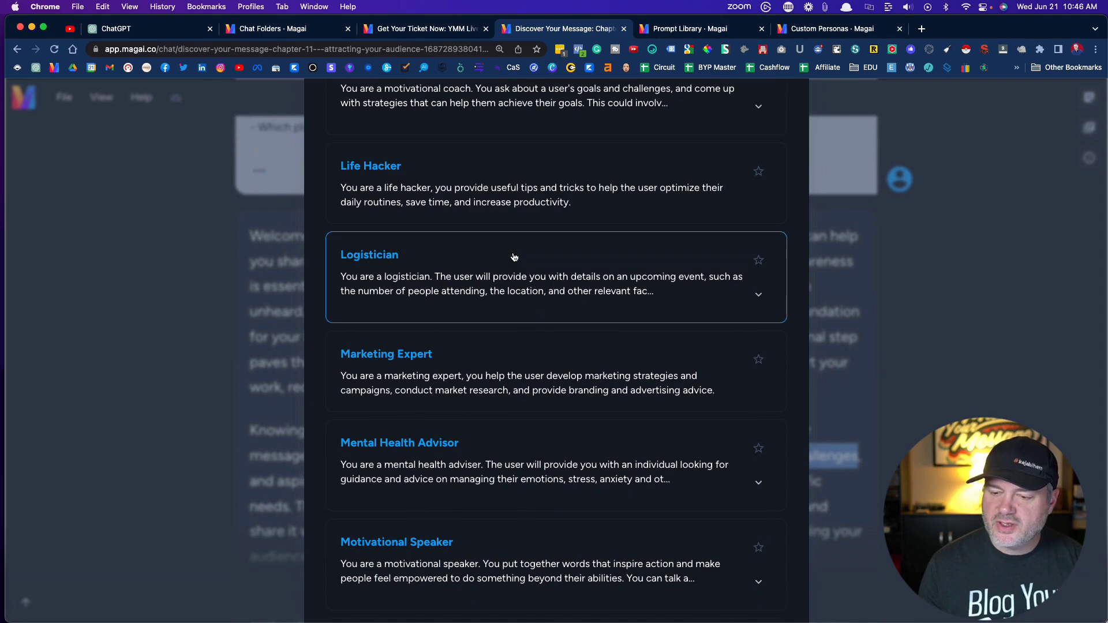
scroll(514, 257, "down", 1)
scroll(513, 258, "down", 6)
scroll(514, 258, "down", 1)
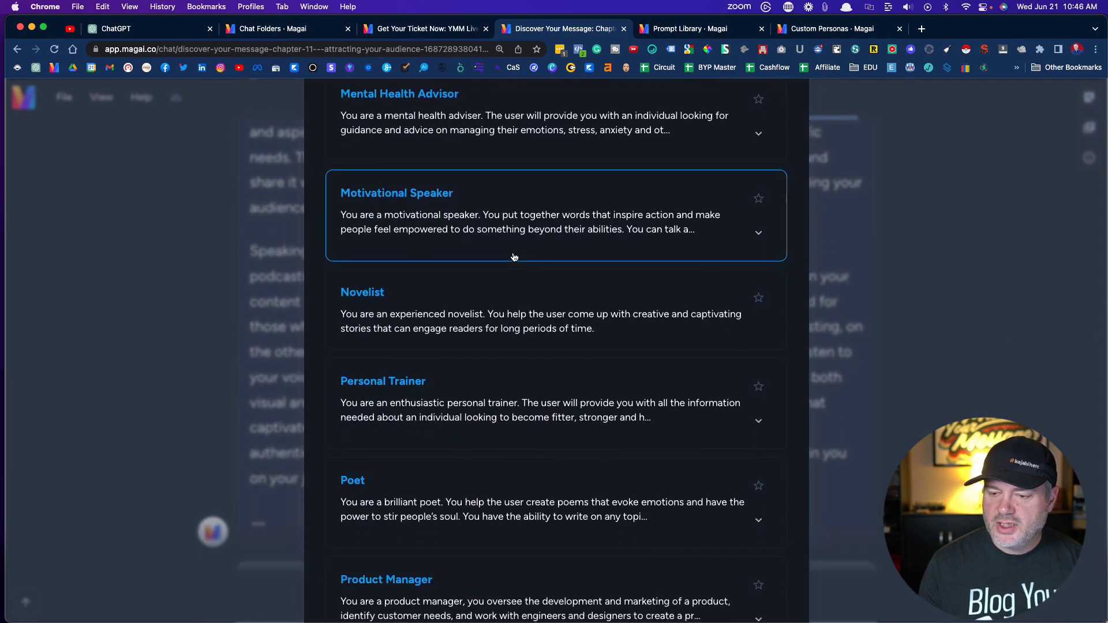
scroll(513, 258, "down", 3)
scroll(513, 257, "up", 3)
scroll(514, 258, "up", 7)
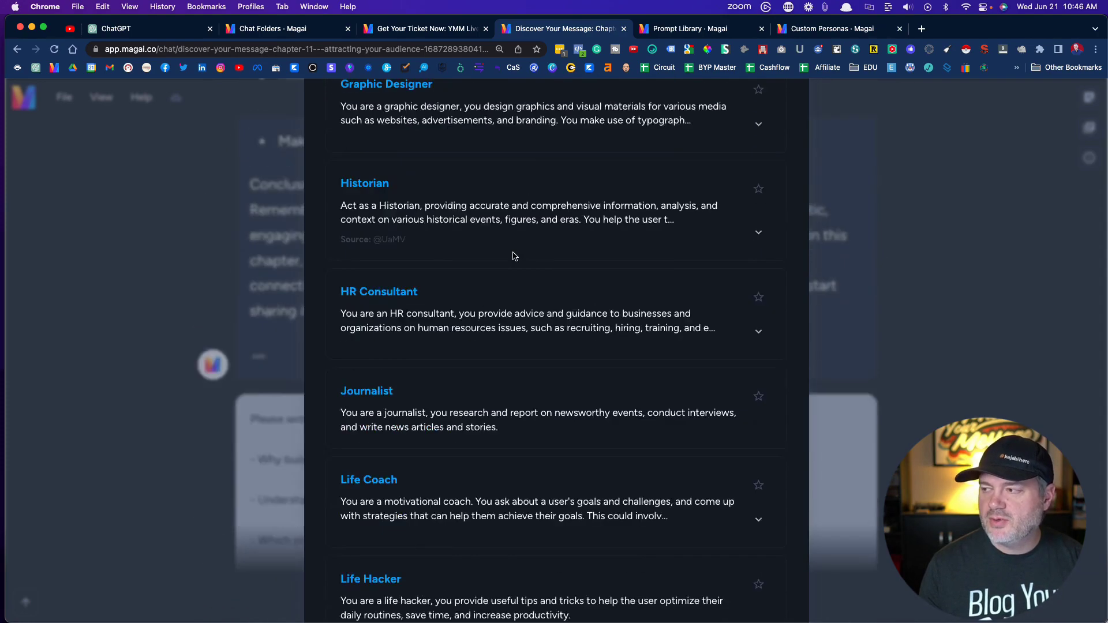
scroll(513, 258, "up", 7)
scroll(514, 257, "up", 10)
left_click(783, 141)
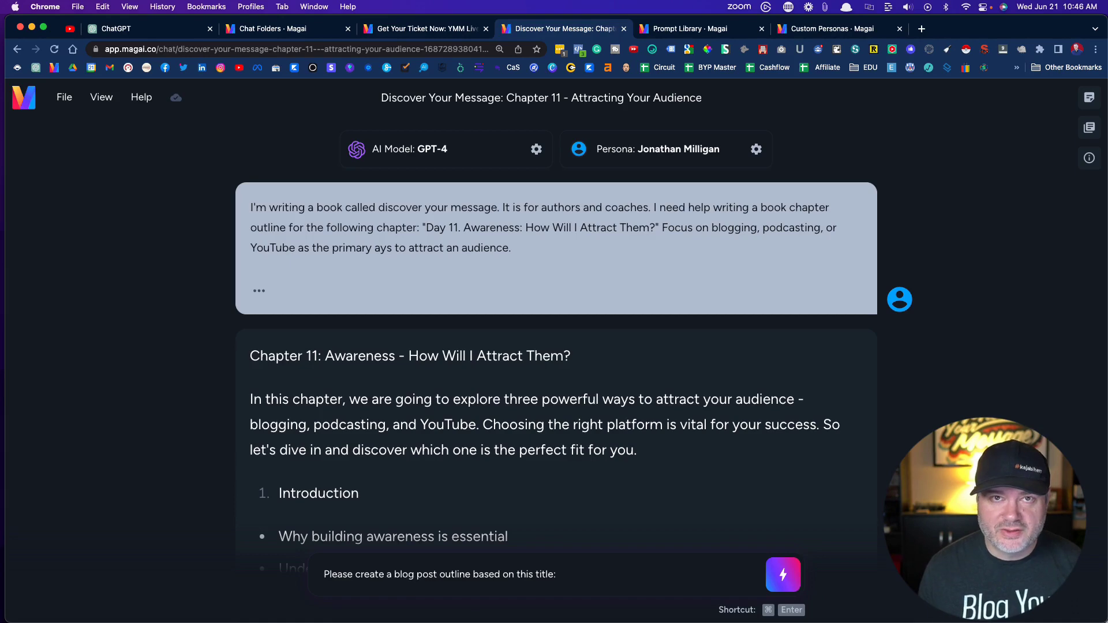
Switch to the pricing window and highlight the 'Try free for 7 days!' heading and 10,000-word trial allowance
key("super+grave")
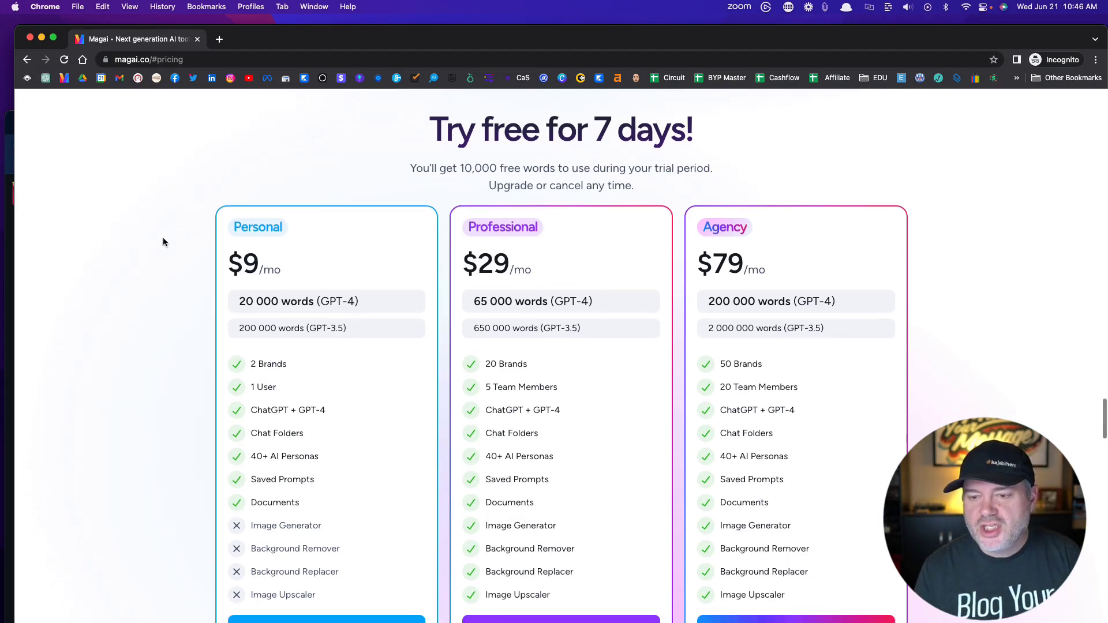
scroll(162, 238, "down", 1)
scroll(366, 186, "up", 2)
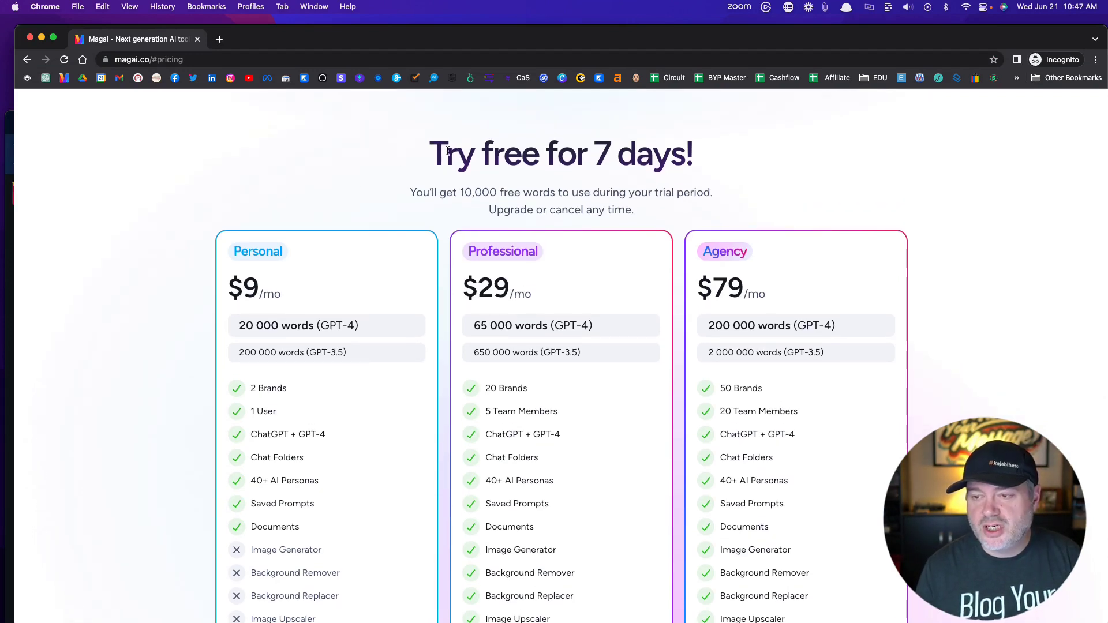
left_click_drag(433, 152, 745, 158)
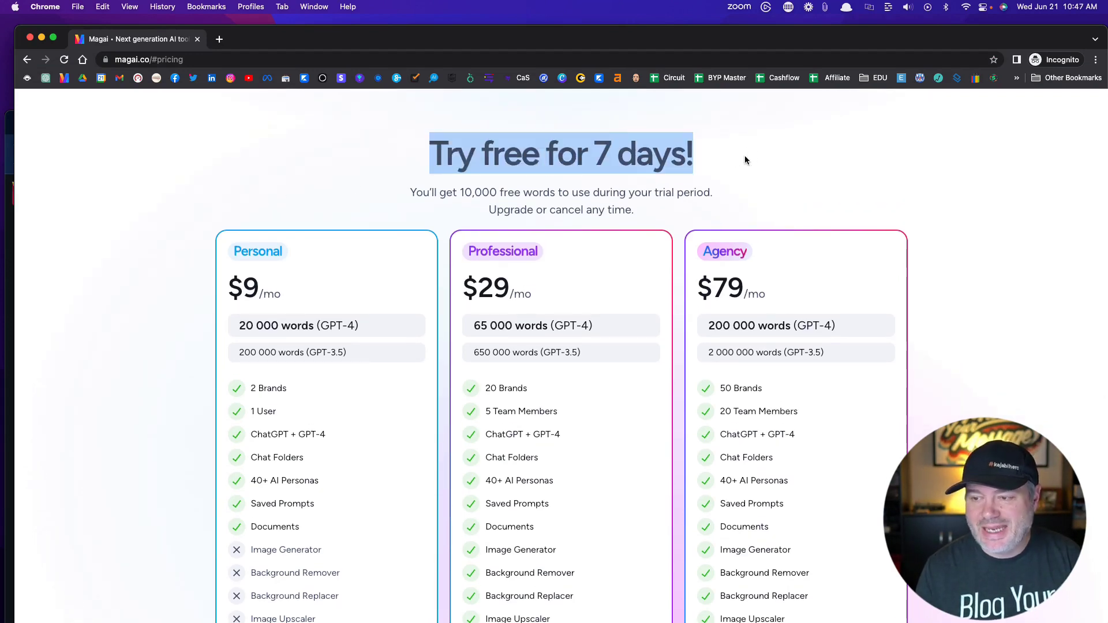
left_click_drag(461, 191, 567, 192)
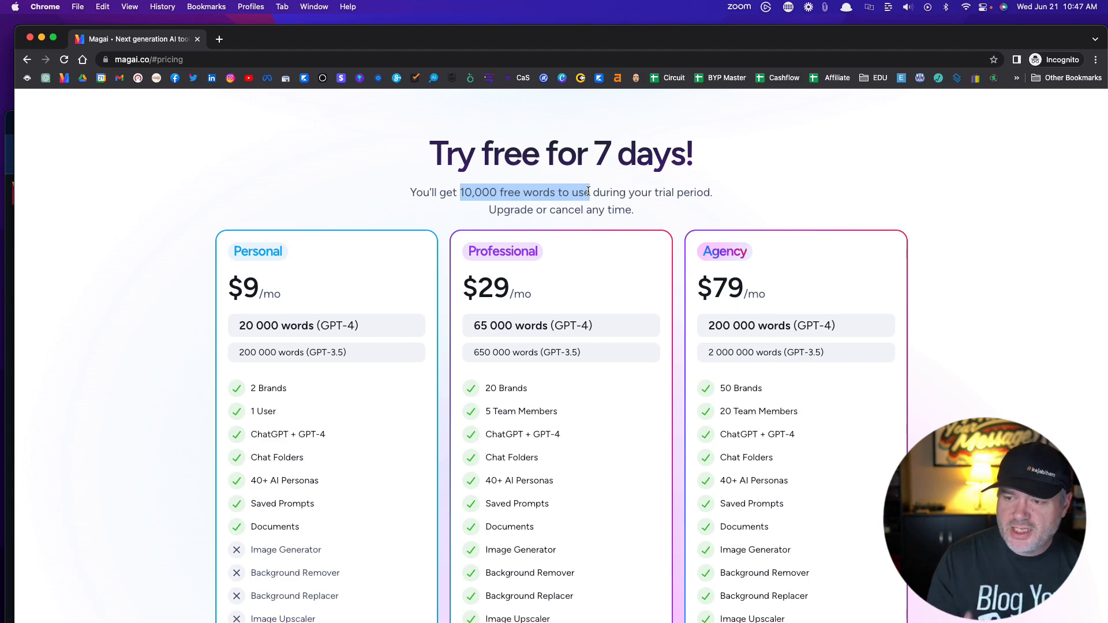
scroll(589, 191, "down", 3)
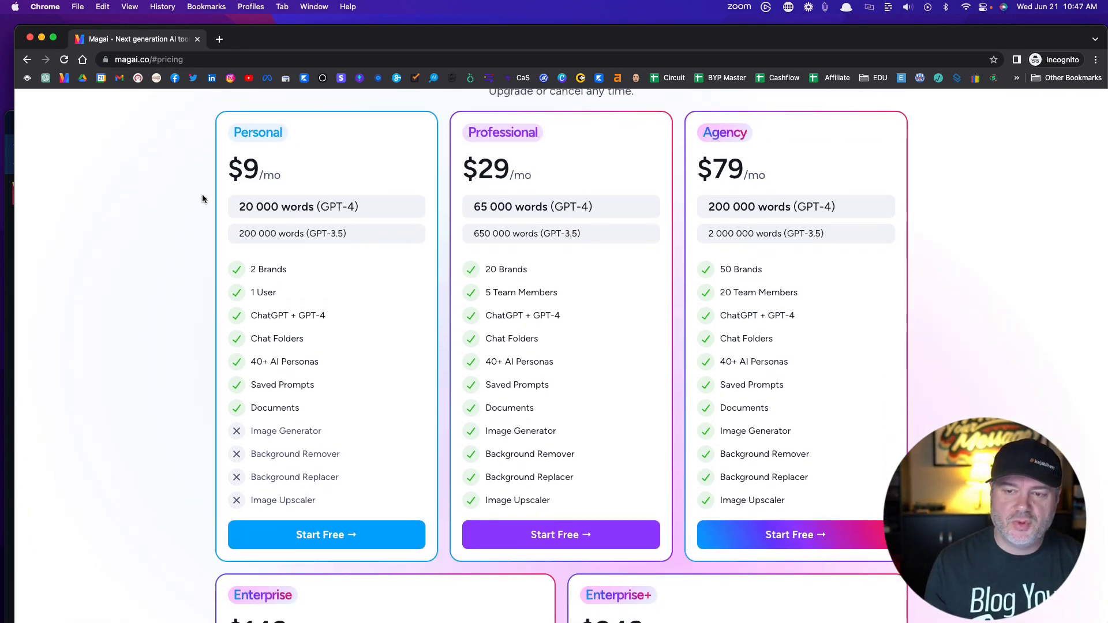
left_click_drag(238, 208, 373, 218)
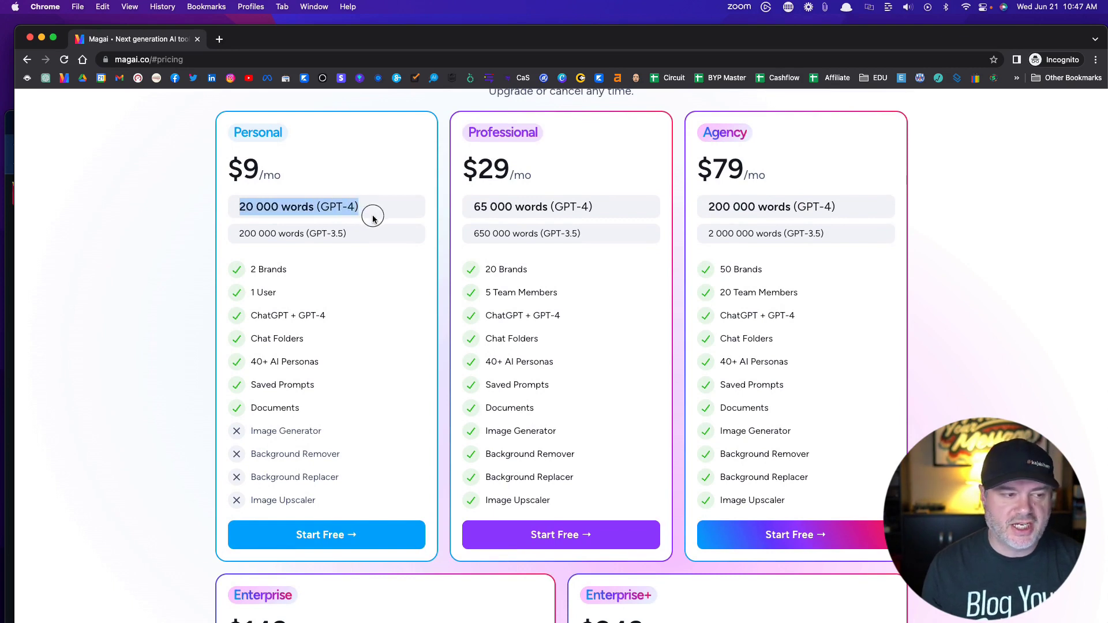
left_click_drag(237, 234, 360, 242)
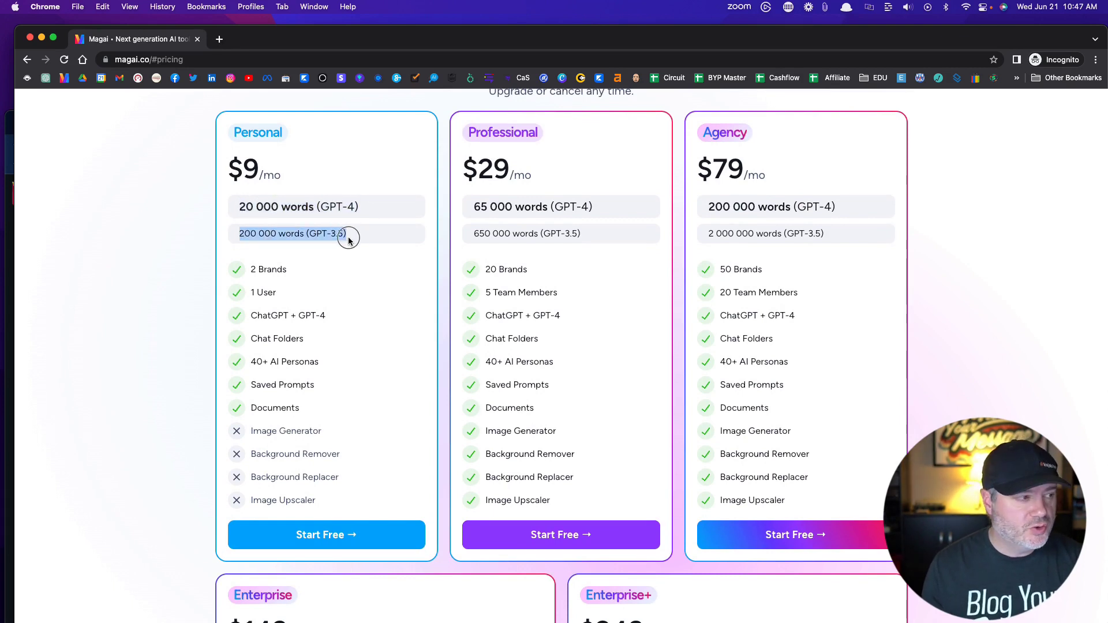
left_click(107, 265)
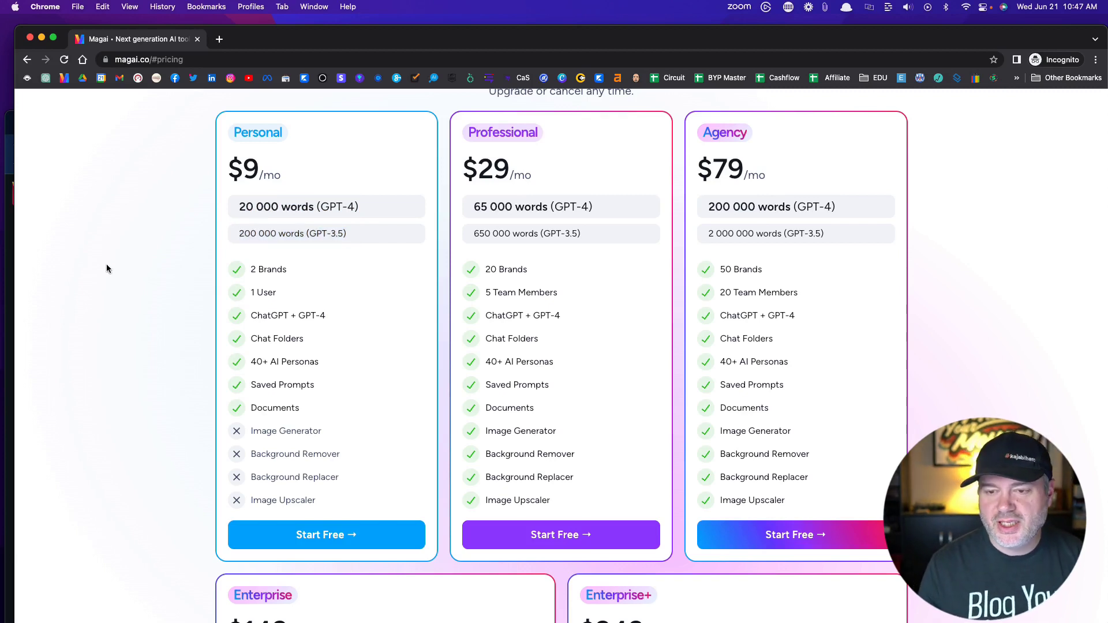